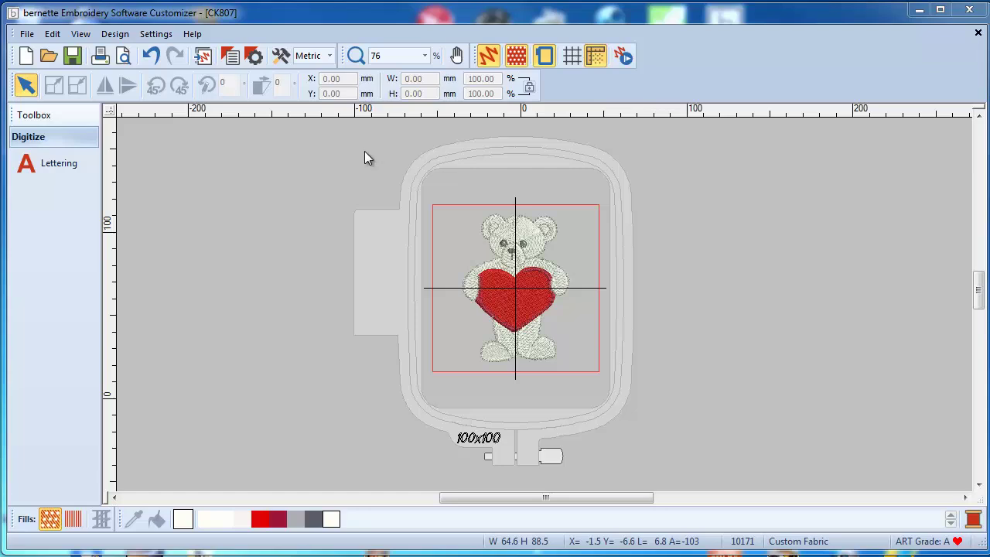
Switch the measurement system to U.S. and return it to Metric.
left_click(329, 62)
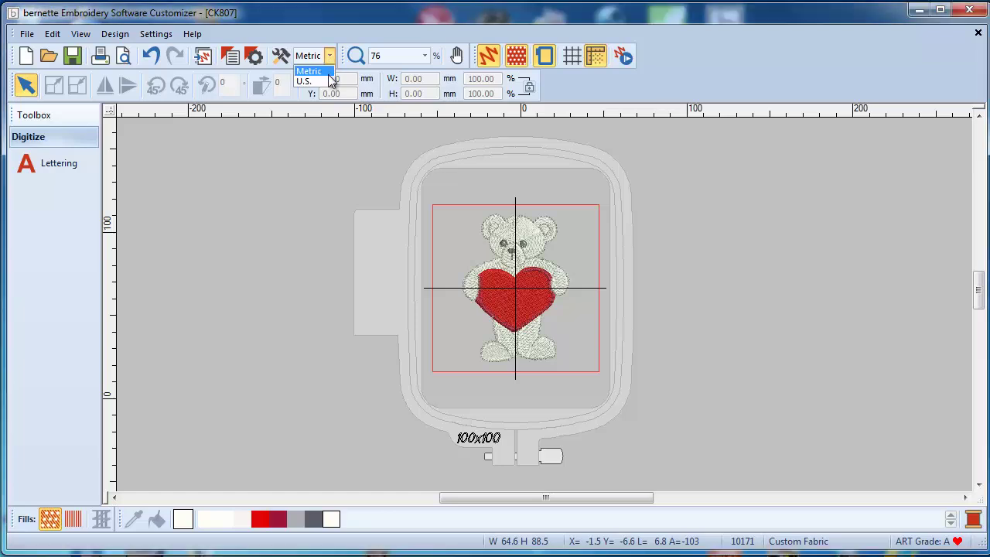
left_click(331, 80)
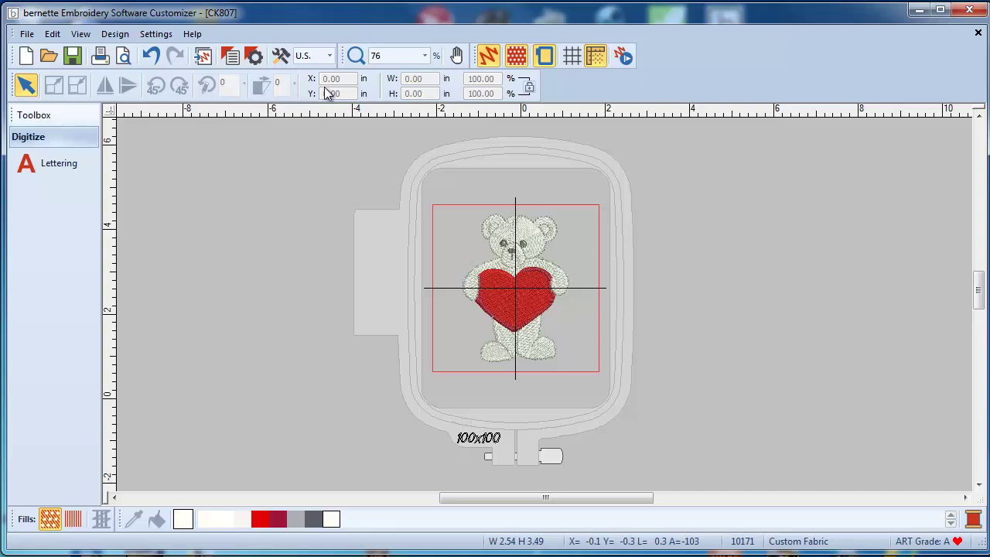
left_click(330, 56)
left_click(308, 70)
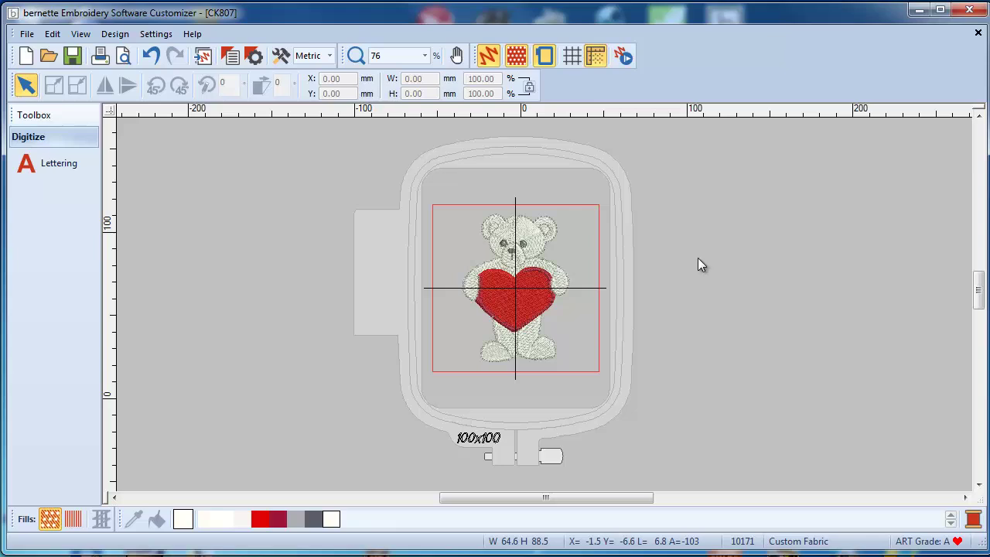
Open the screen calibration settings and accept the width and height values.
left_click(157, 41)
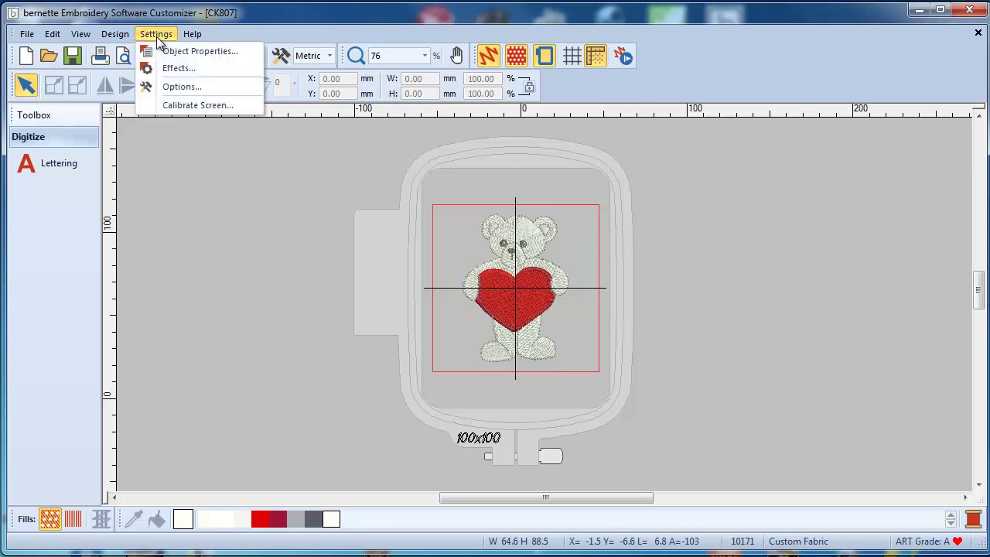
left_click(183, 107)
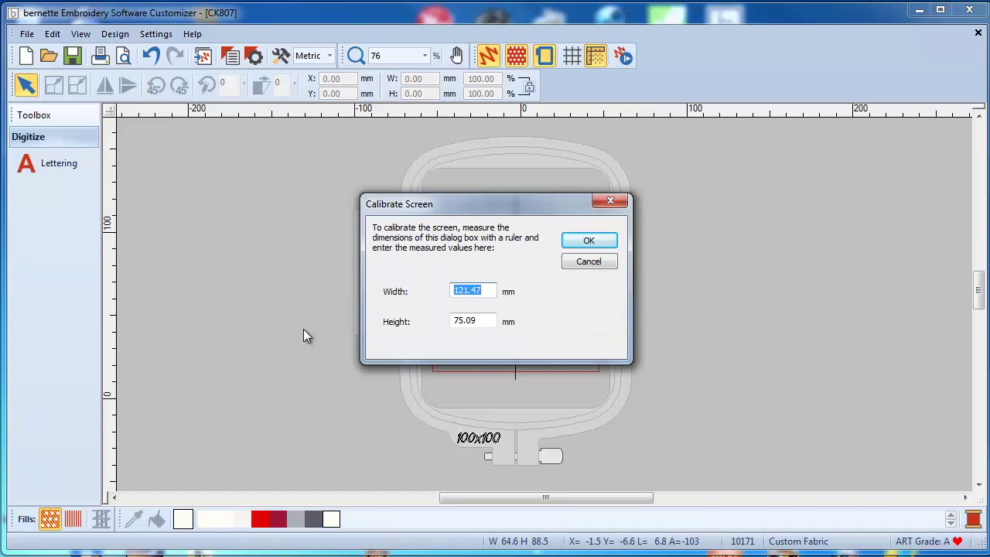
left_click(589, 240)
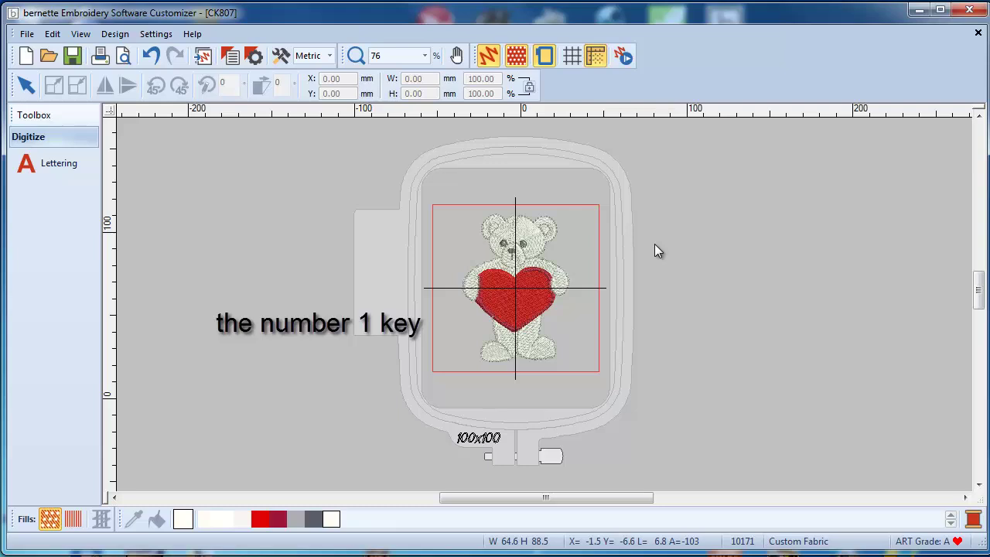
Set the design view zoom to 100%.
left_click(424, 56)
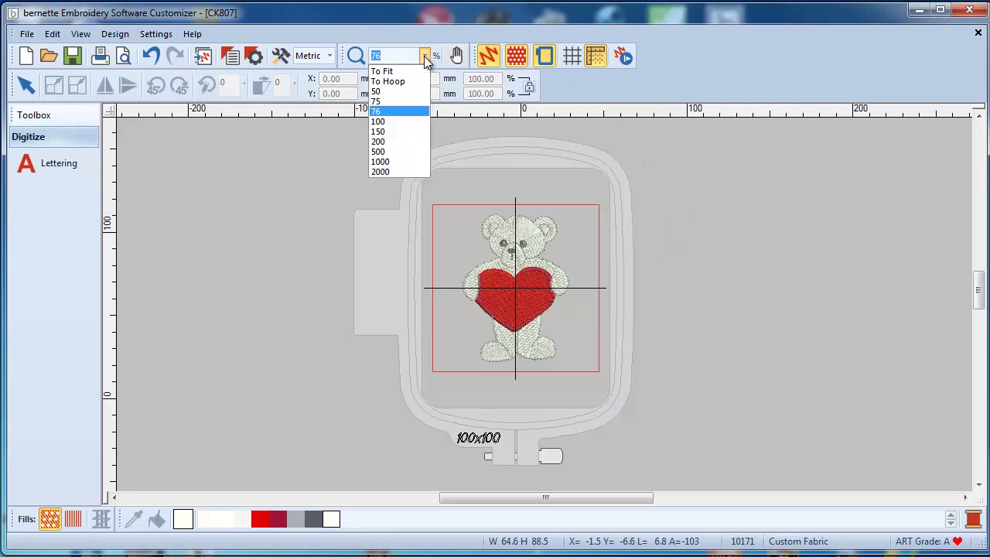
left_click(402, 121)
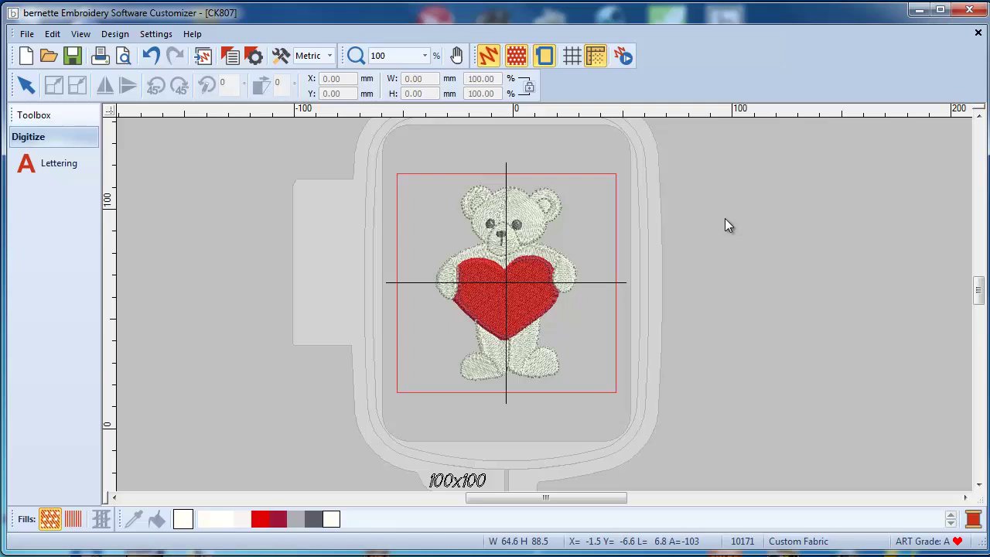
key("Escape")
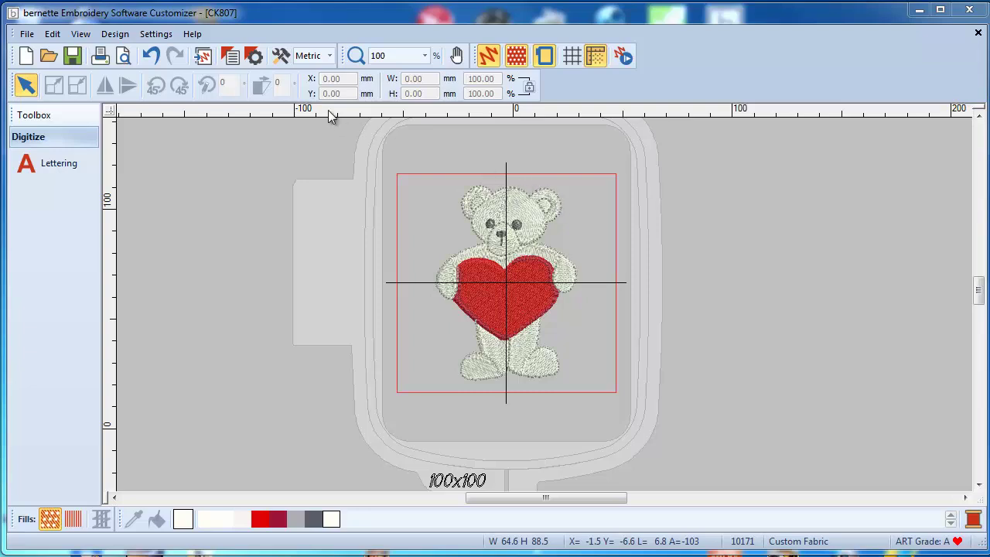
Measure distances across the bear's ears and arms with the Measure tool, and return to the selection tool.
left_click(82, 34)
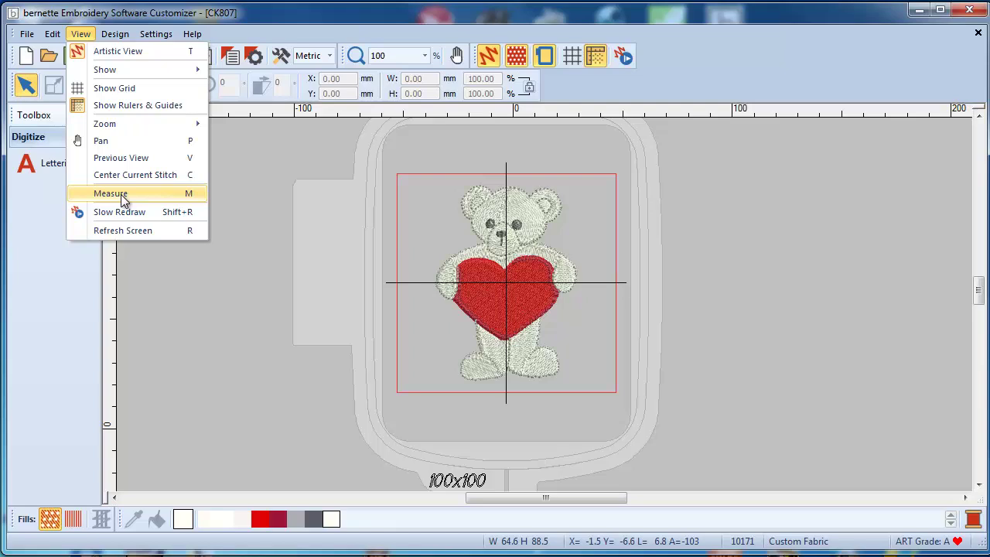
left_click(189, 200)
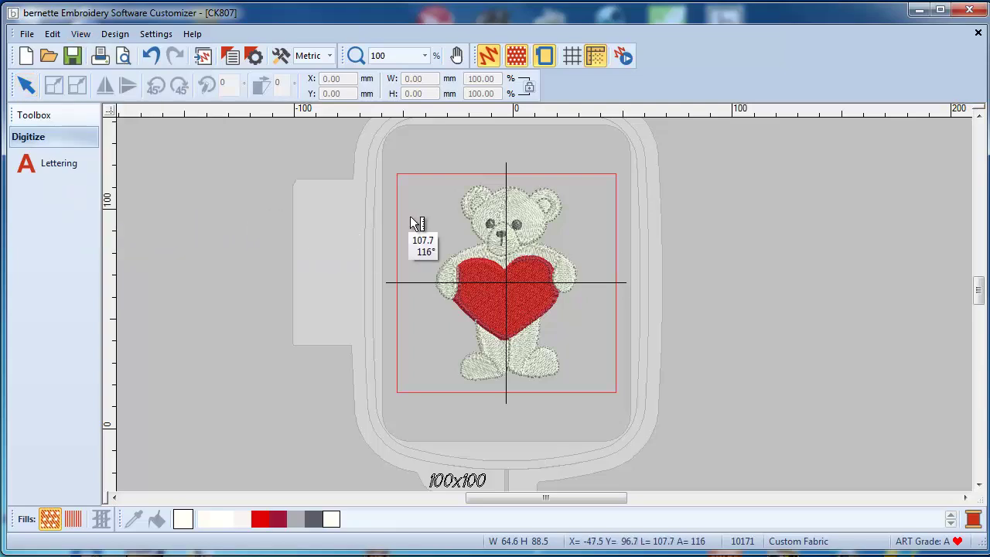
left_click(462, 209)
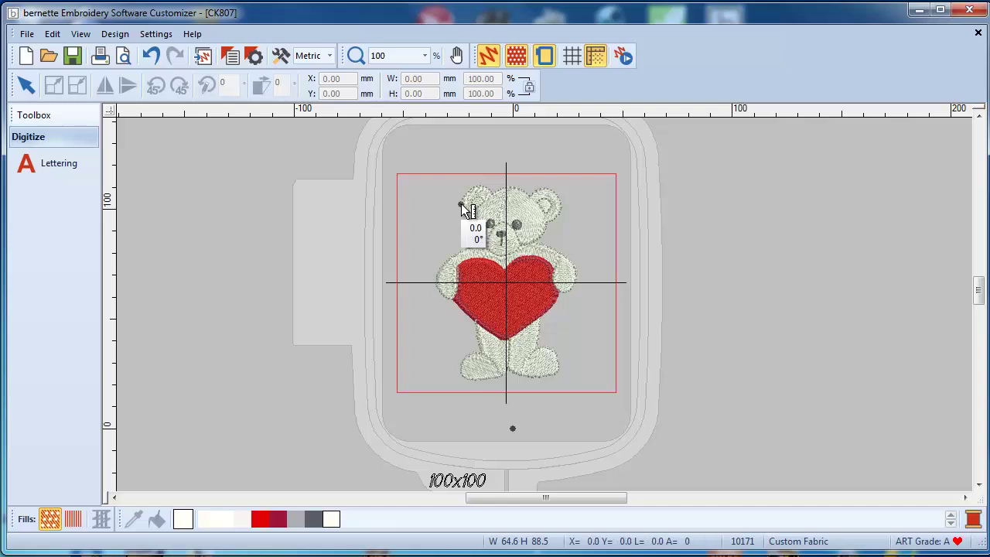
left_click(559, 206)
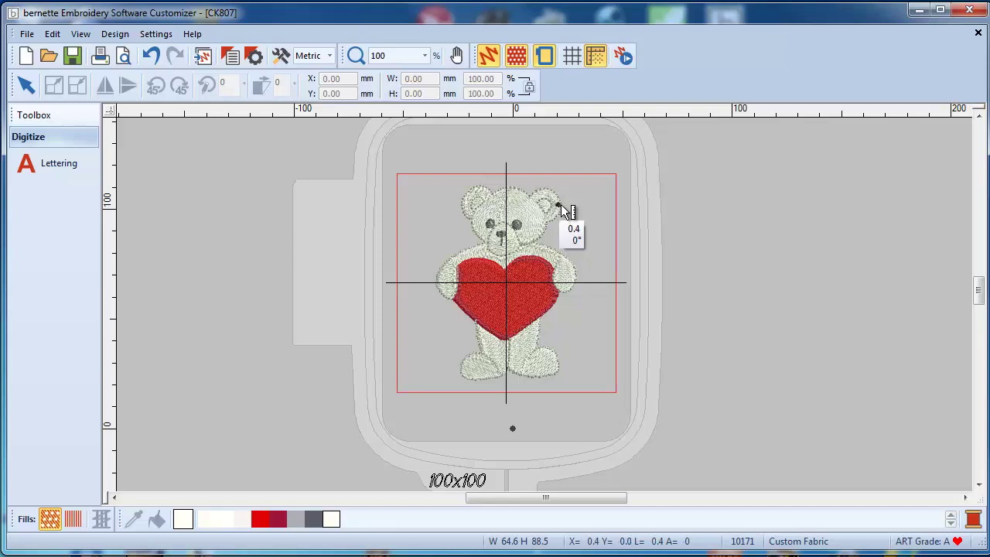
left_click(574, 270)
left_click(454, 287)
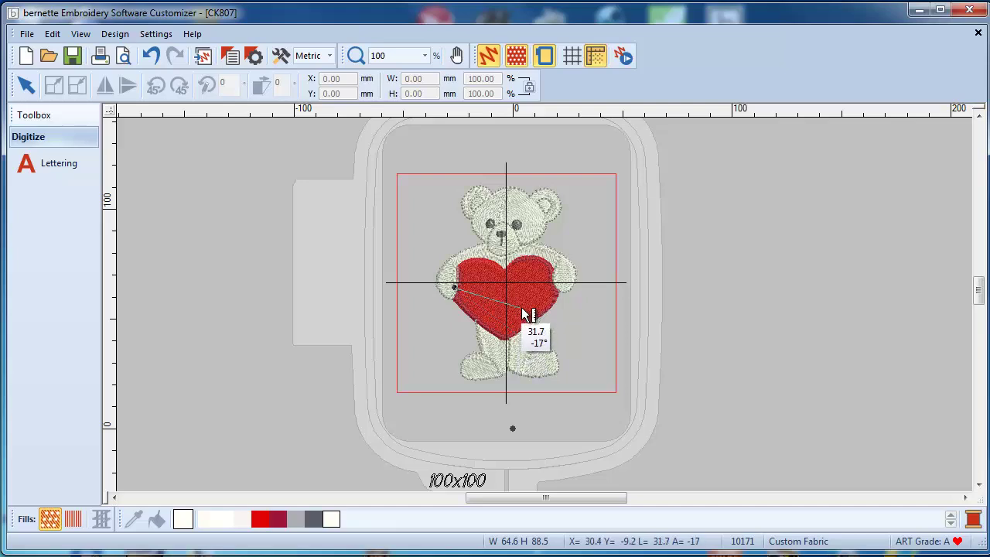
left_click(24, 85)
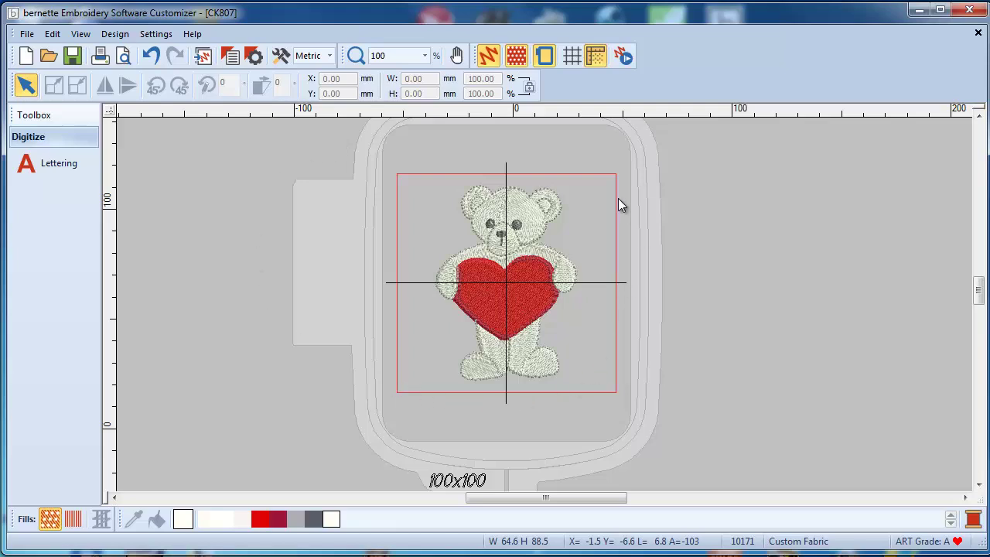
Show the grid over the design area and check its spacing options without changing them.
left_click(573, 58)
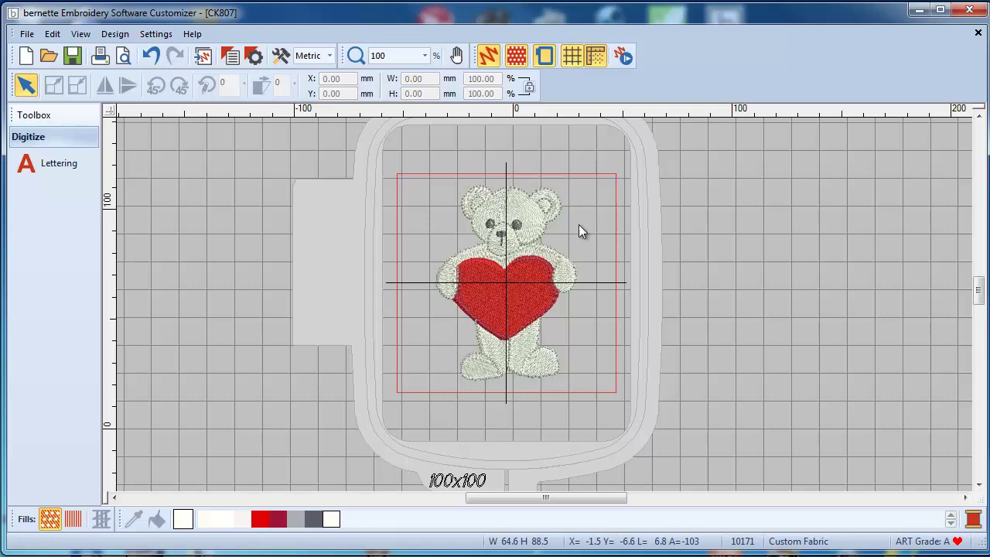
right_click(570, 58)
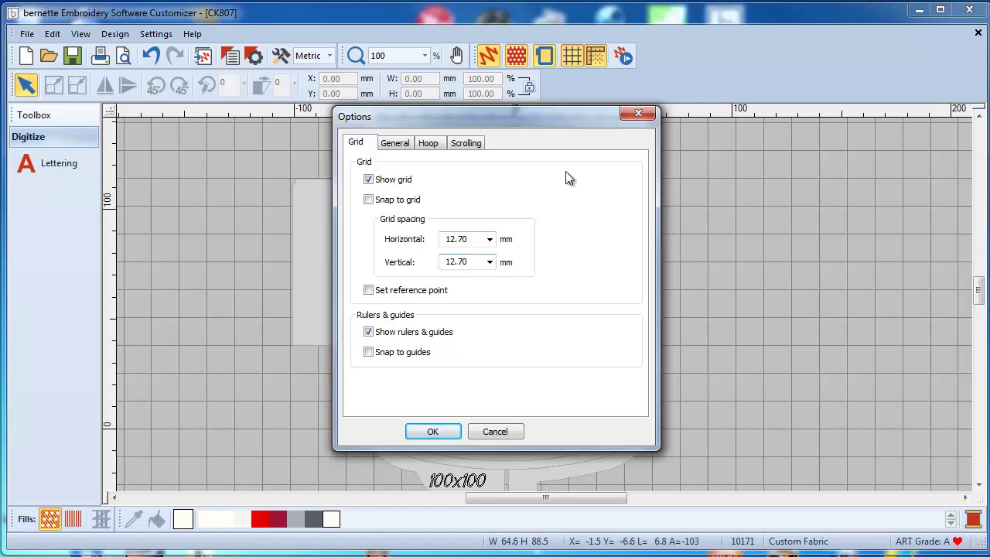
left_click(637, 114)
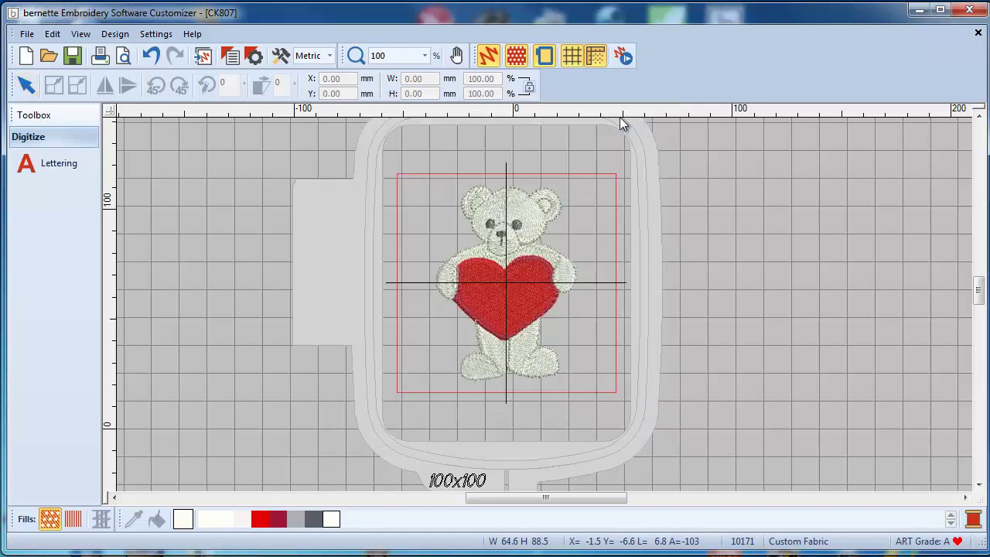
Check the grid spacing options in U.S. units and return the measurement system to Metric.
left_click(330, 58)
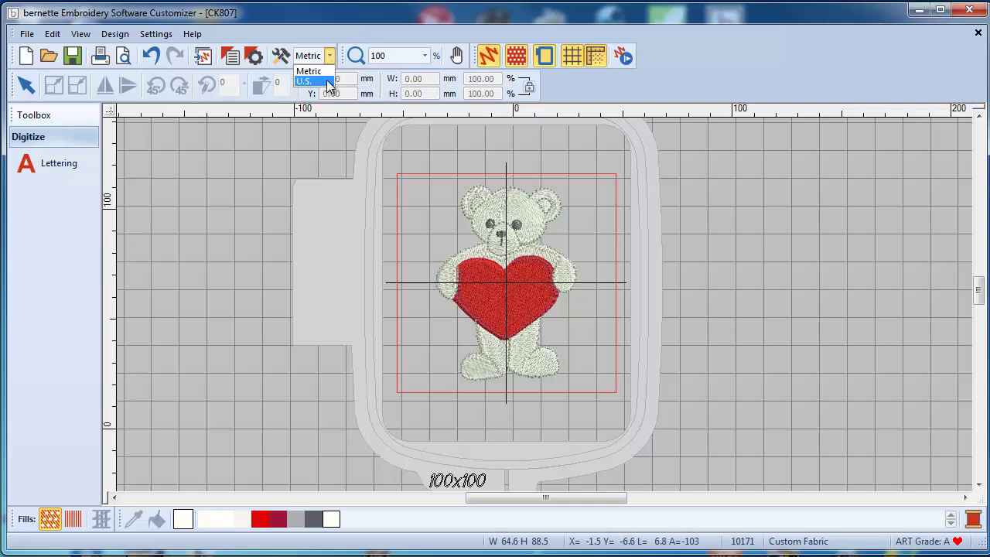
left_click(326, 82)
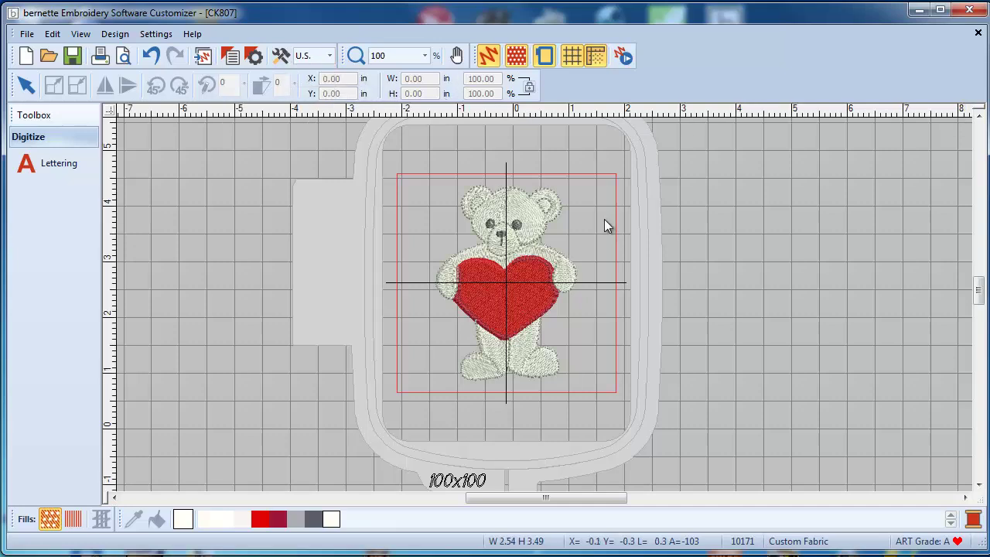
right_click(570, 59)
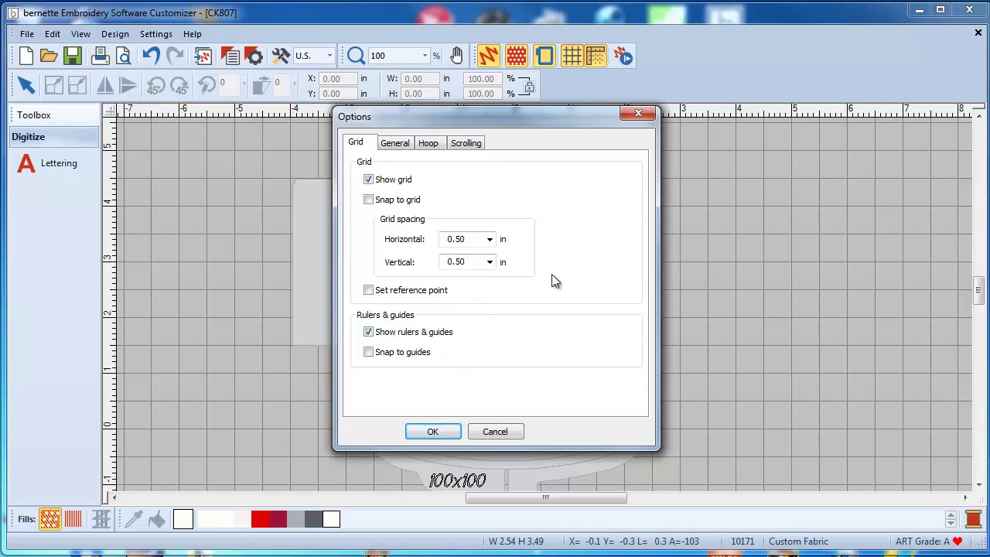
left_click(451, 435)
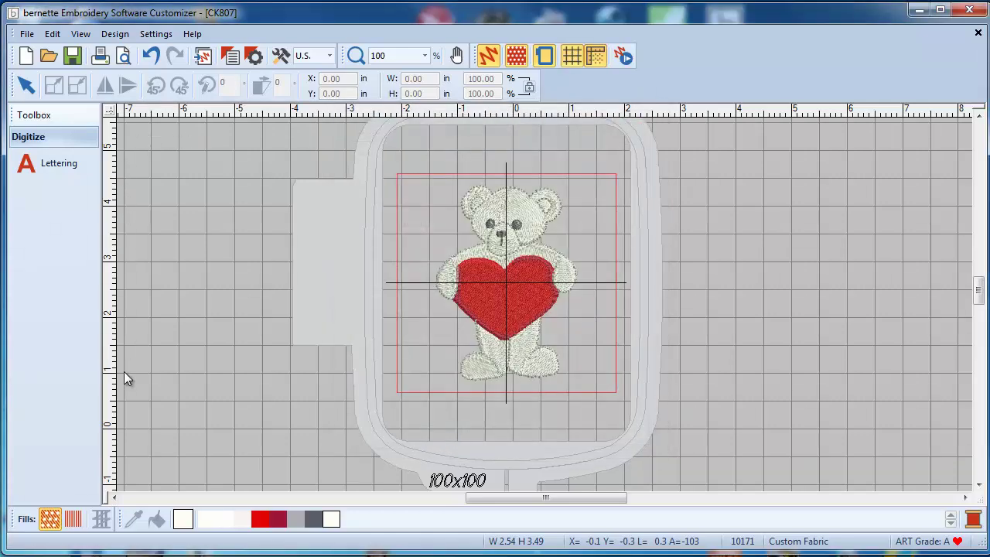
left_click(328, 58)
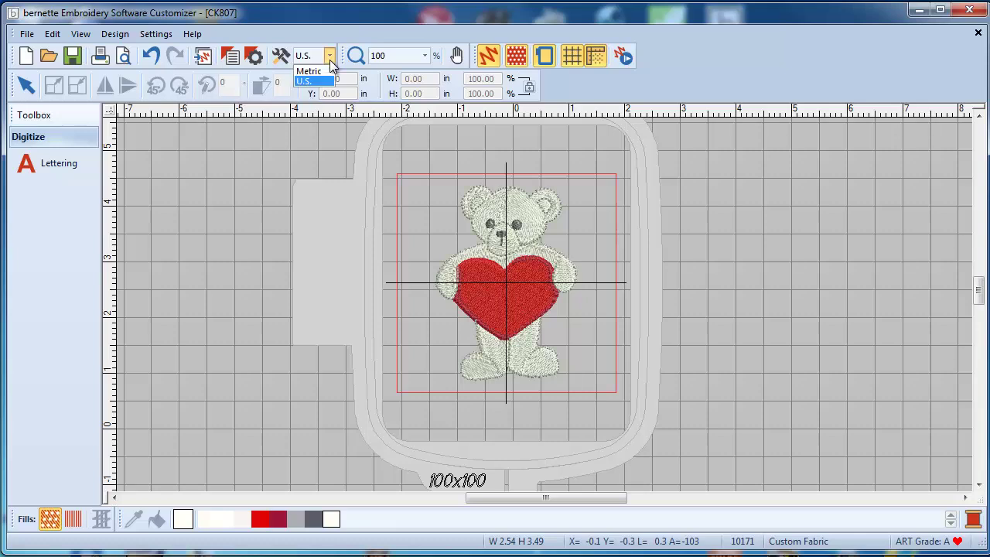
left_click(311, 70)
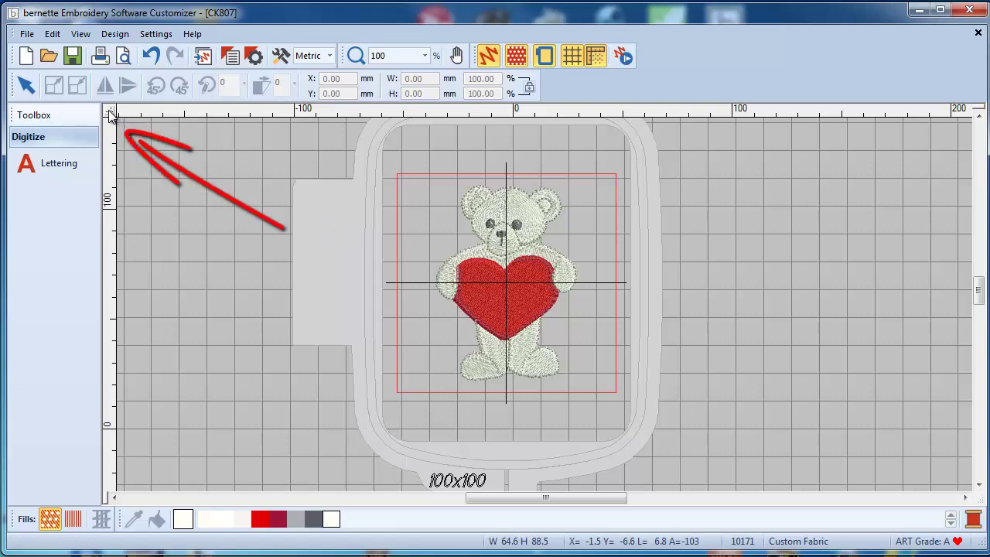
Move the ruler zero point to the bear's upper-left extent, aligned with its ear top and outer arm edge.
left_click_drag(110, 114, 435, 170)
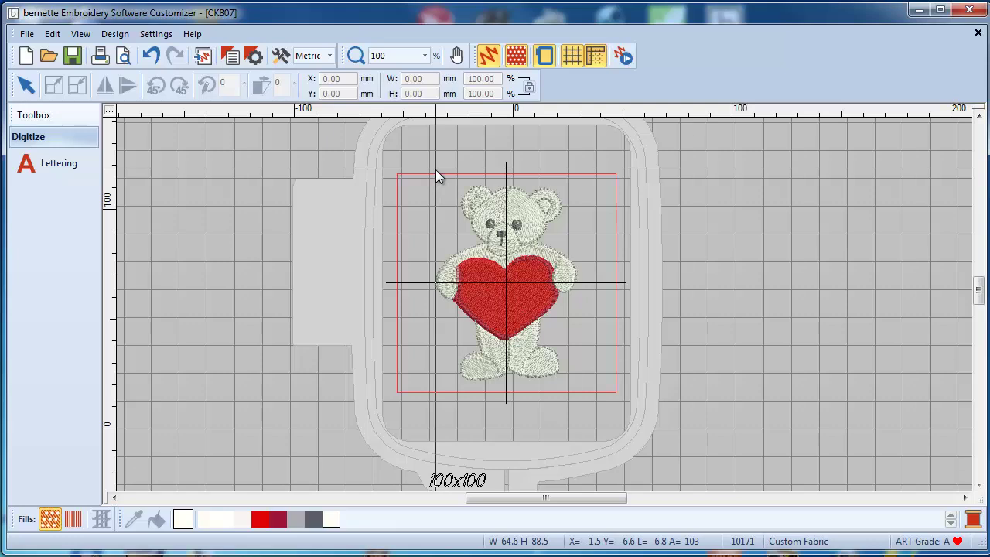
left_click_drag(435, 170, 436, 170)
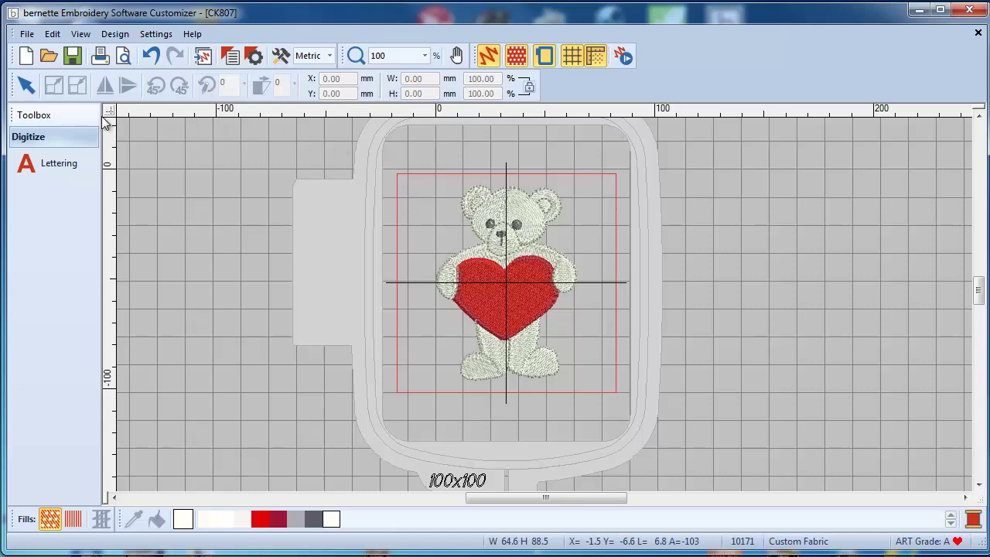
left_click_drag(110, 113, 435, 186)
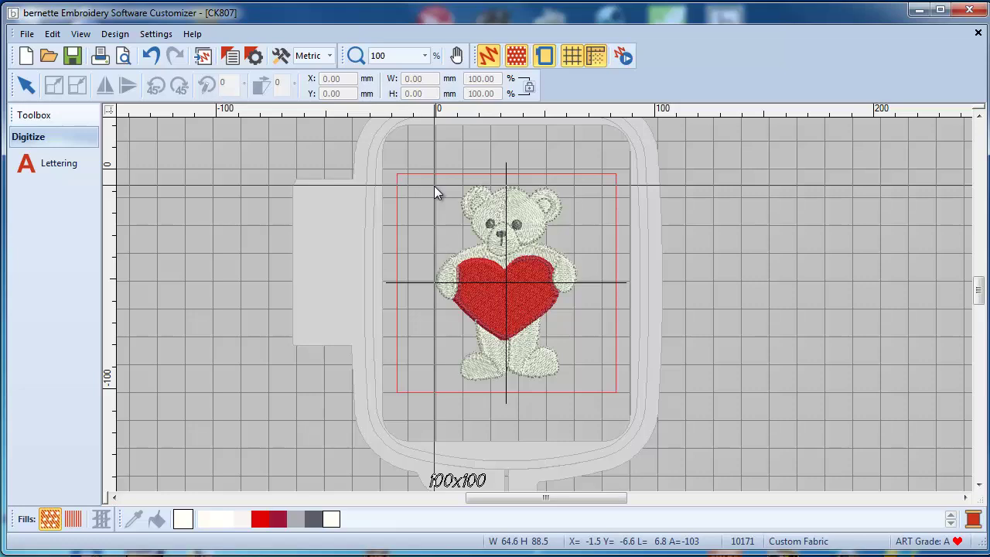
left_click_drag(434, 185, 433, 186)
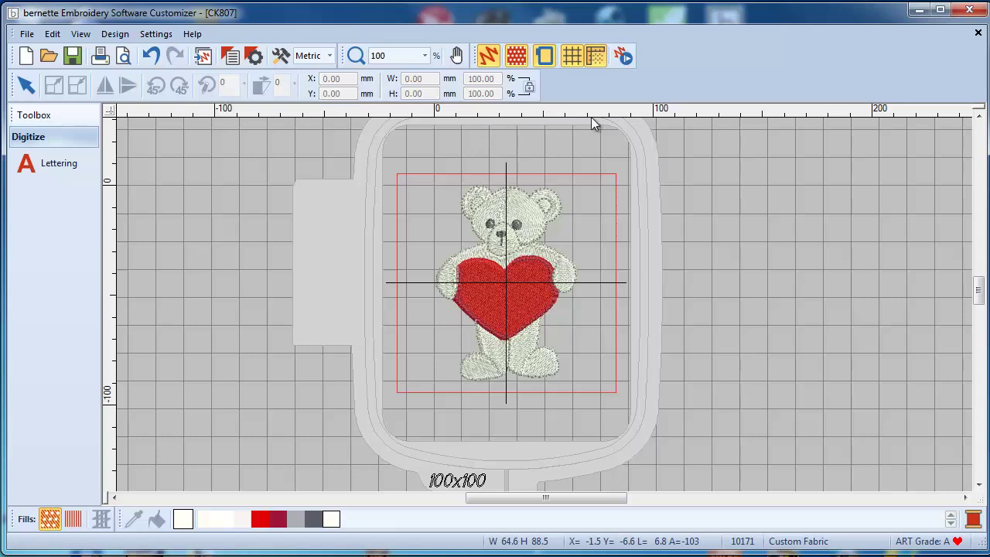
Place a vertical guide at about 65 mm on the horizontal ruler, check it against the bear's arm, and remove it.
left_click(531, 114)
left_click_drag(531, 116, 579, 117)
scroll(577, 113, "up", 2)
scroll(577, 113, "up", 1)
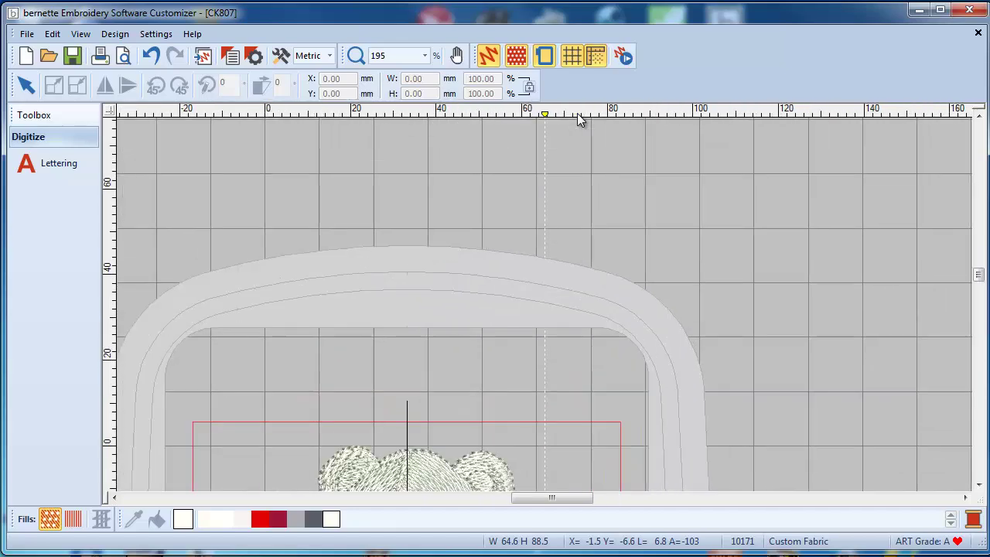
scroll(544, 303, "up", 2)
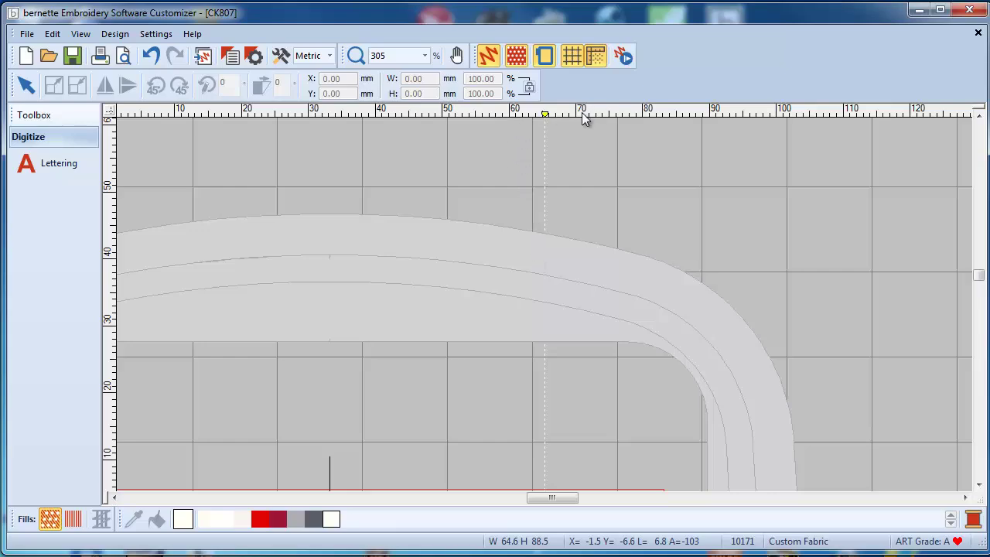
scroll(544, 306, "down", 6)
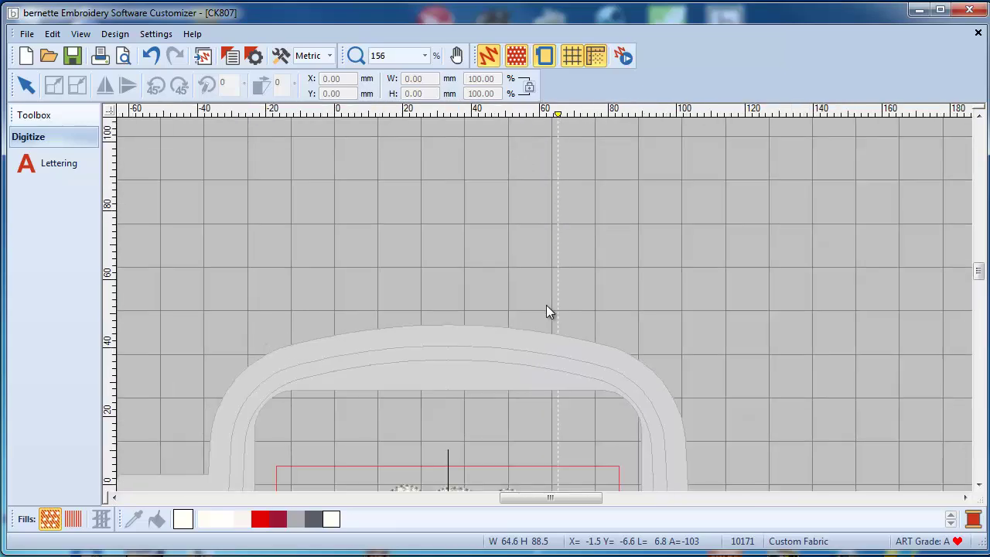
scroll(544, 312, "down", 1)
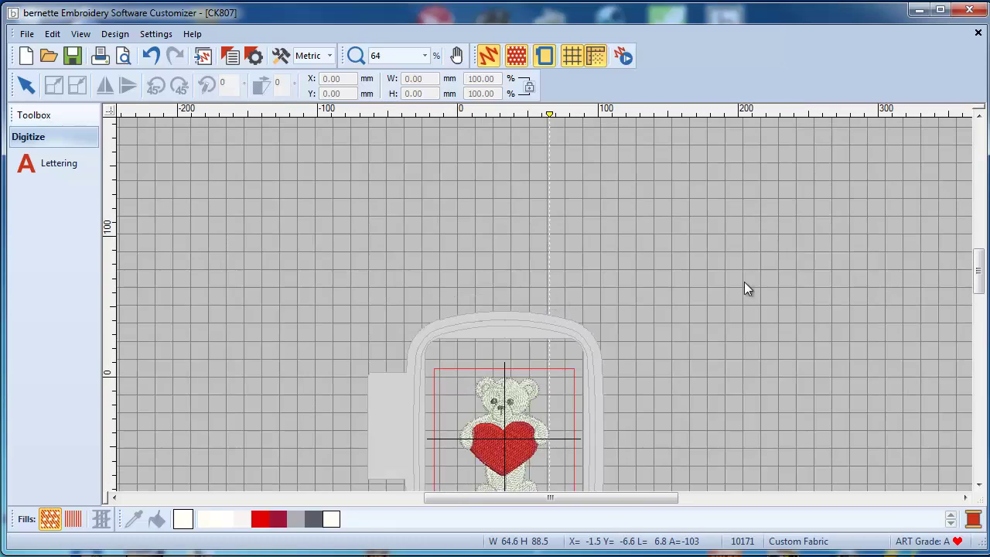
key("0")
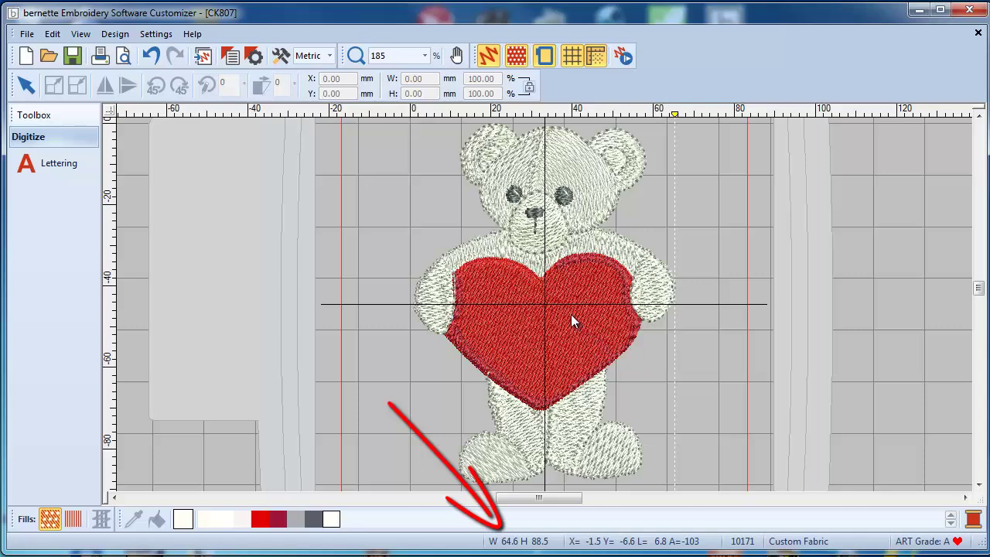
key("shift+0")
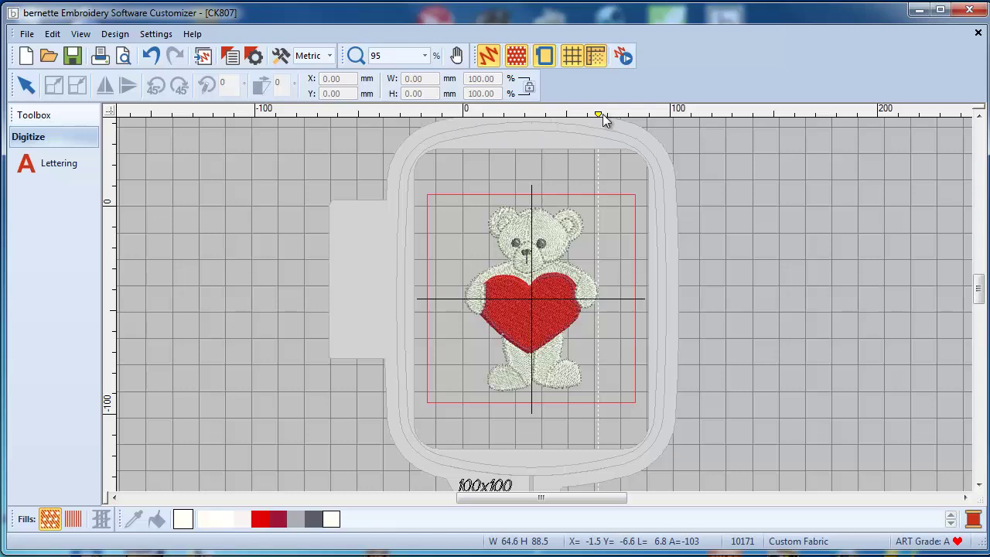
left_click_drag(600, 118, 622, 99)
Add horizontal guides from the vertical ruler, reposition them, and remove them again.
left_click(111, 239)
left_click(112, 301)
left_click_drag(113, 342, 111, 393)
left_click_drag(113, 301, 112, 313)
left_click_drag(113, 239, 112, 233)
left_click_drag(113, 236, 86, 323)
left_click_drag(112, 397, 18, 349)
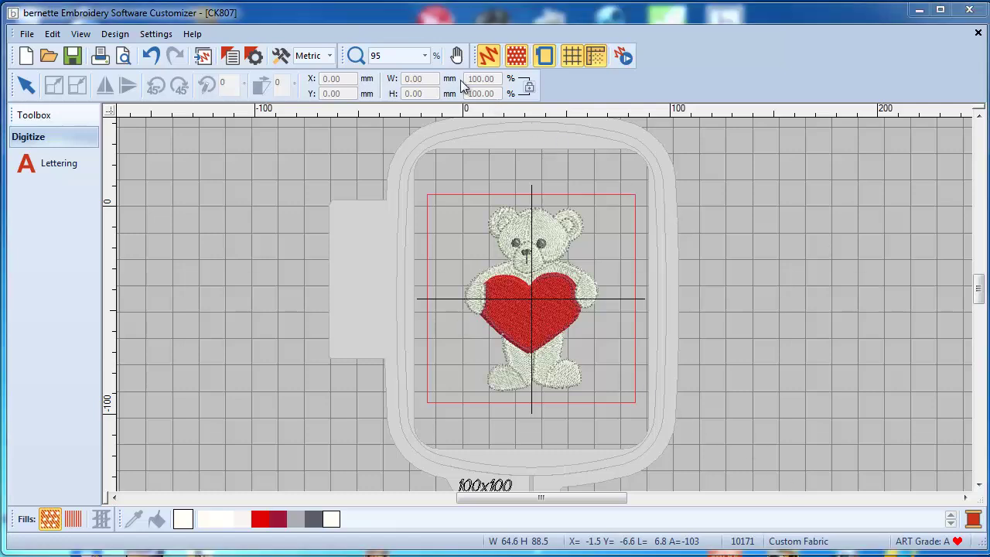
Select the bear design and zoom in and out around it in 1.25X increments, finishing at 148%.
left_click(548, 280)
scroll(548, 280, "up", 2)
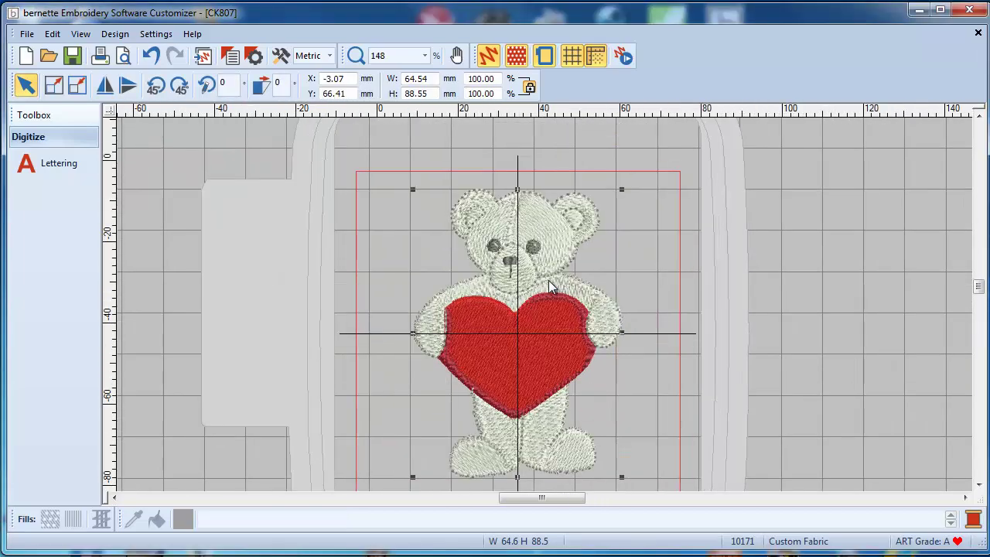
scroll(549, 280, "up", 5)
scroll(549, 279, "up", 5)
scroll(548, 280, "up", 4)
scroll(544, 304, "down", 5)
scroll(545, 306, "down", 5)
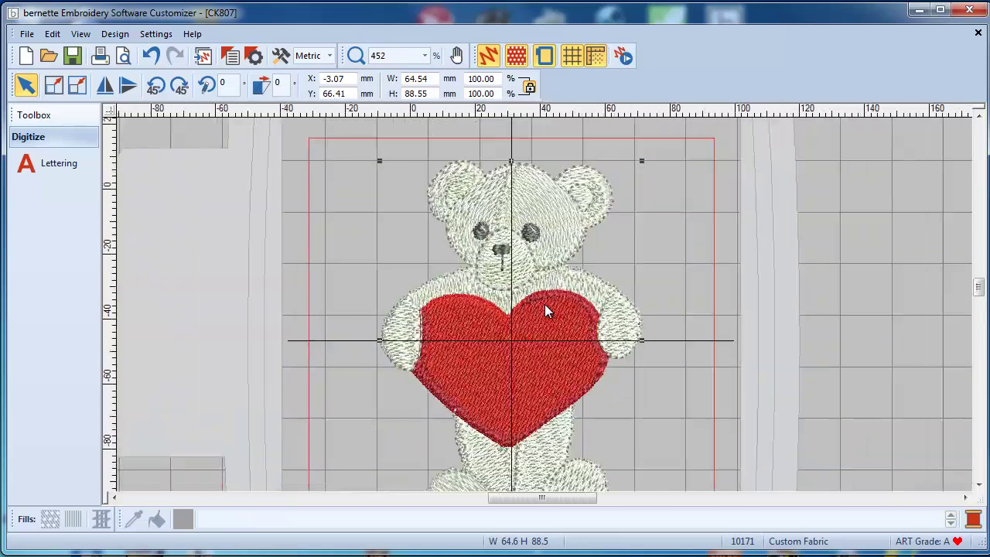
scroll(544, 304, "down", 3)
scroll(544, 304, "up", 2)
scroll(545, 304, "down", 1)
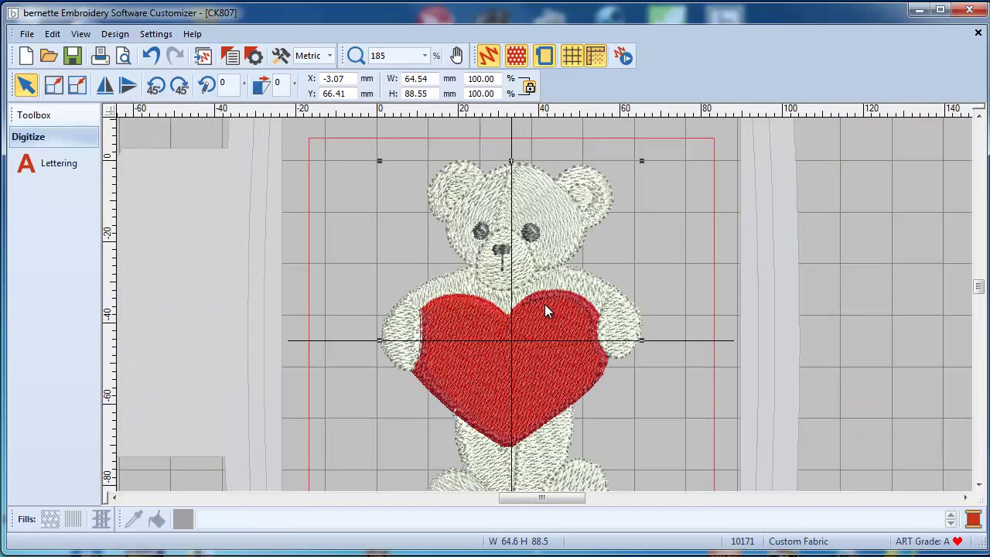
scroll(544, 304, "down", 1)
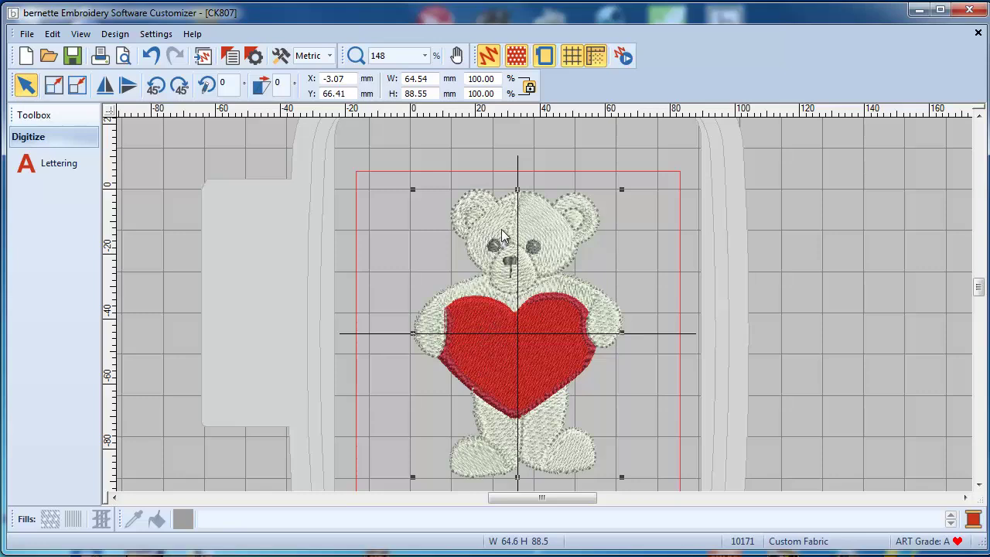
Magnify the ear on the bear's right-hand side with a Zoom box and fit the view to the selected design.
left_click(356, 57)
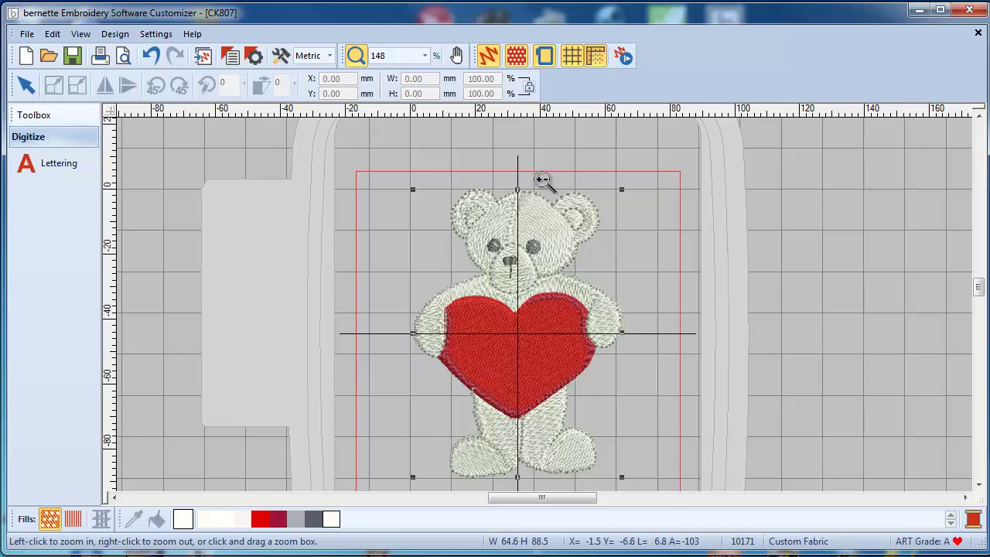
left_click_drag(540, 179, 614, 255)
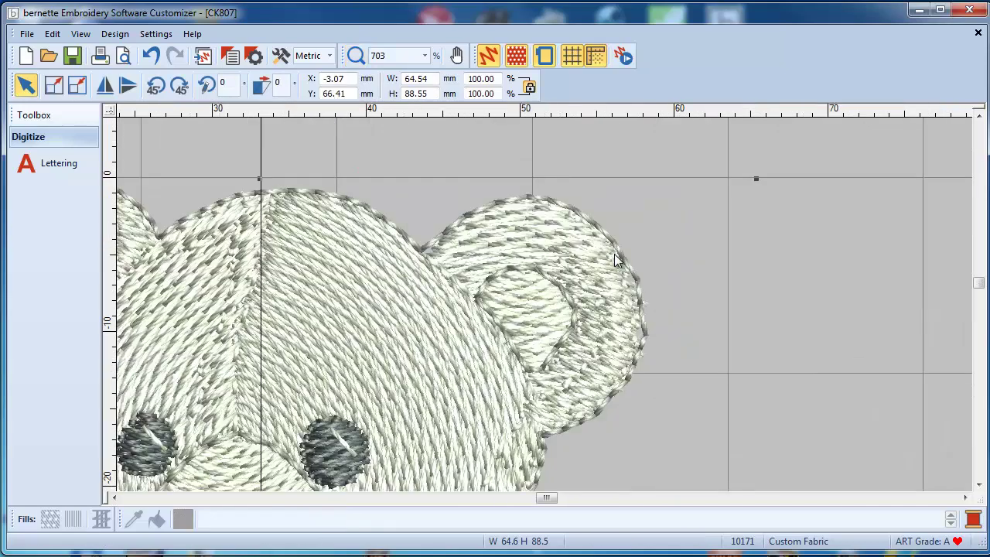
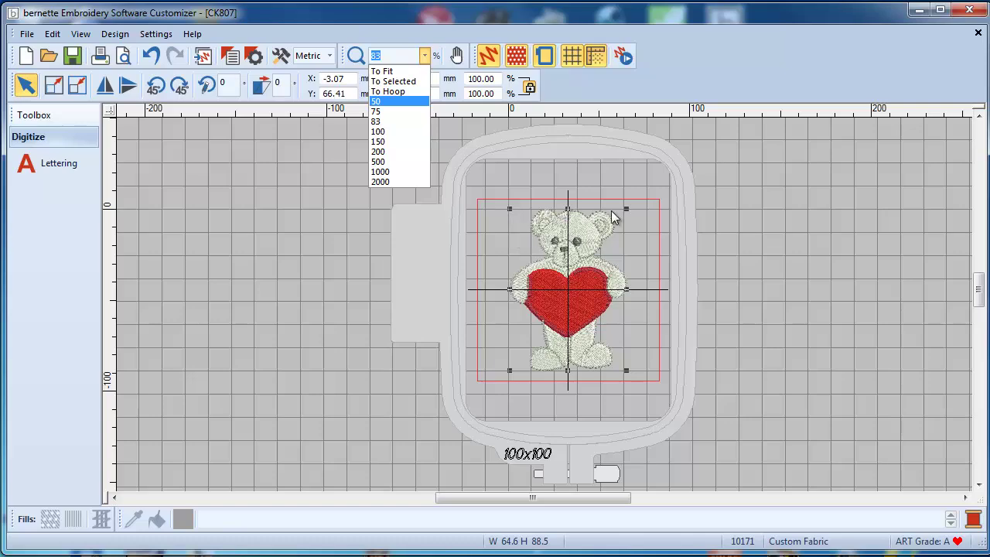
left_click(401, 83)
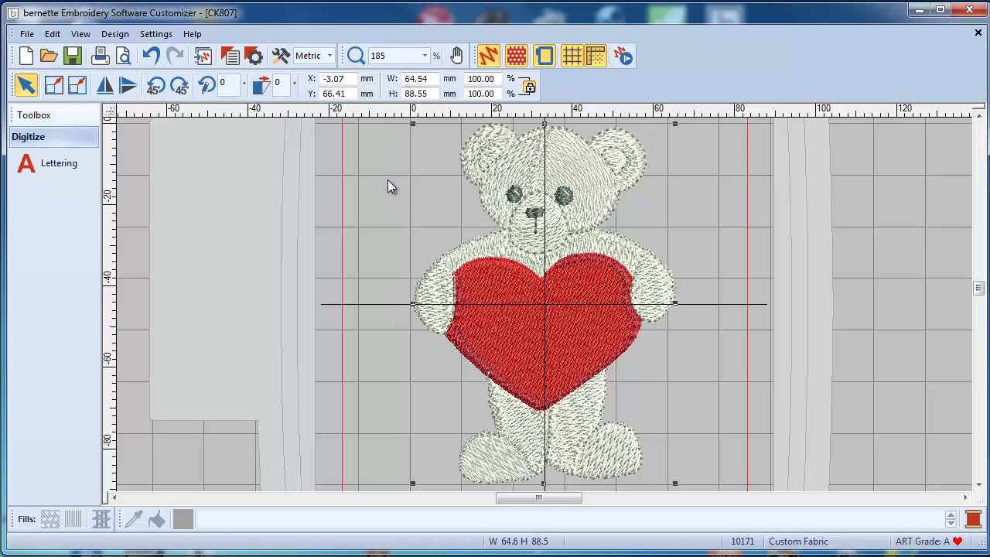
Deselect the bear, zoom out, and set the zoom to To Fit.
left_click(360, 245)
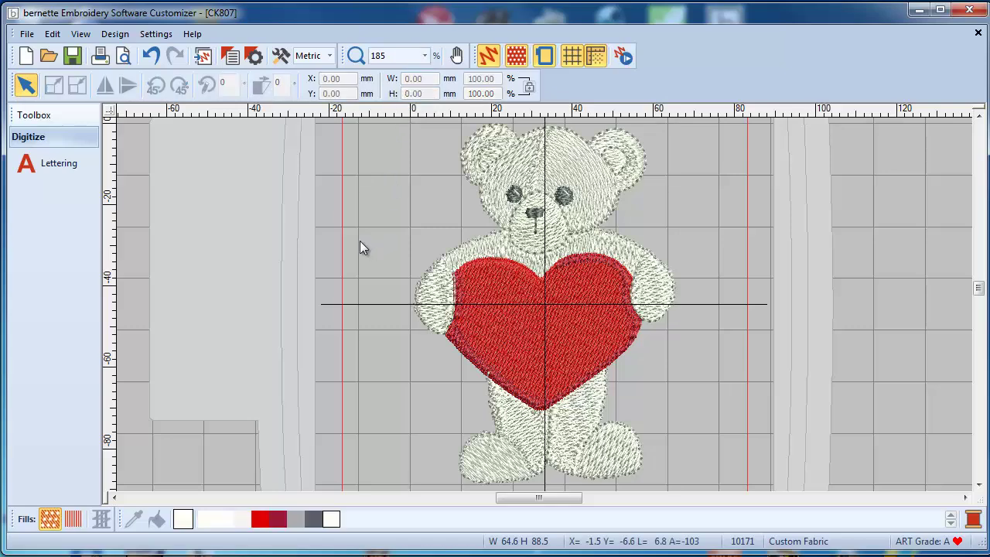
key("0")
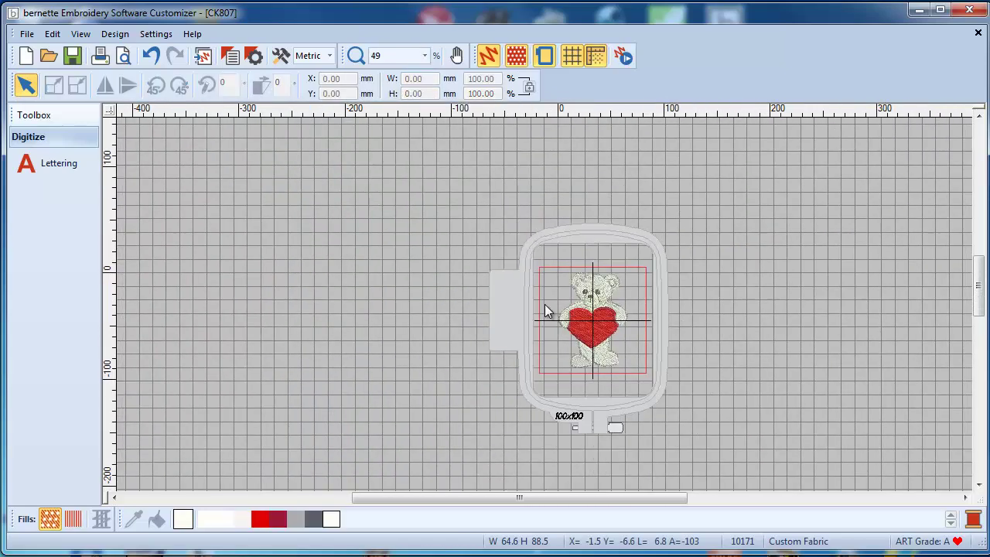
left_click(425, 55)
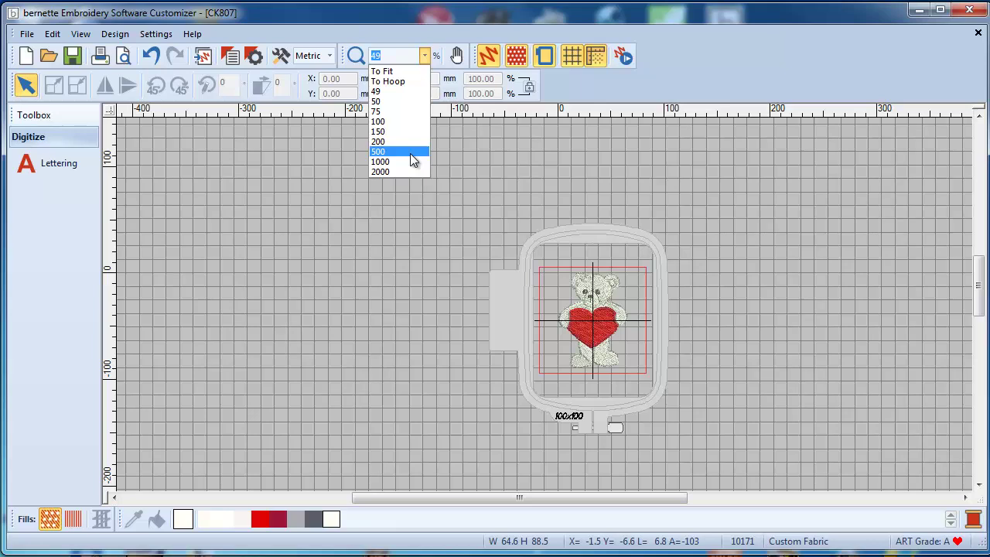
left_click(386, 75)
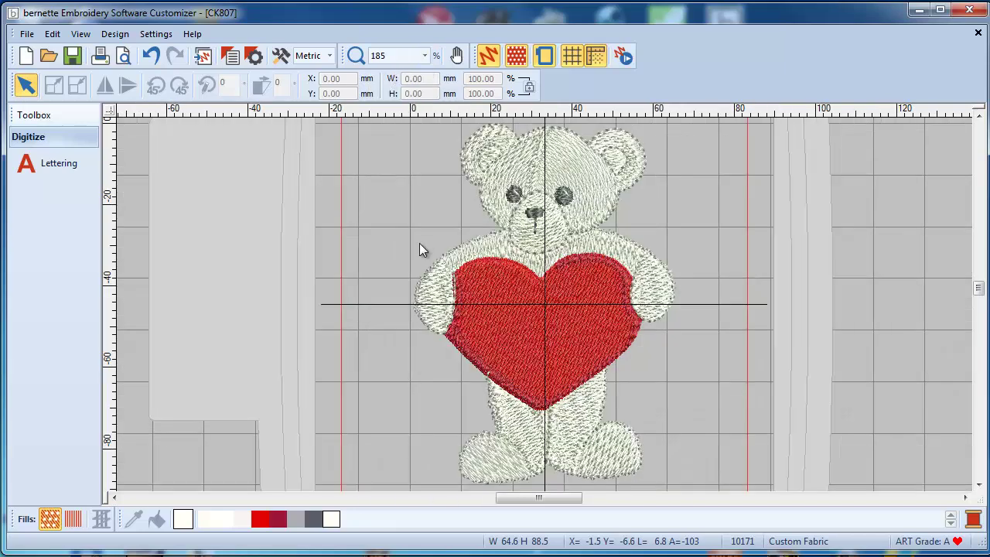
Zoom out, magnify a tiny empty area far outside the hoop with a Zoom box, and restore the fit-to-design view.
scroll(419, 242, "down", 3)
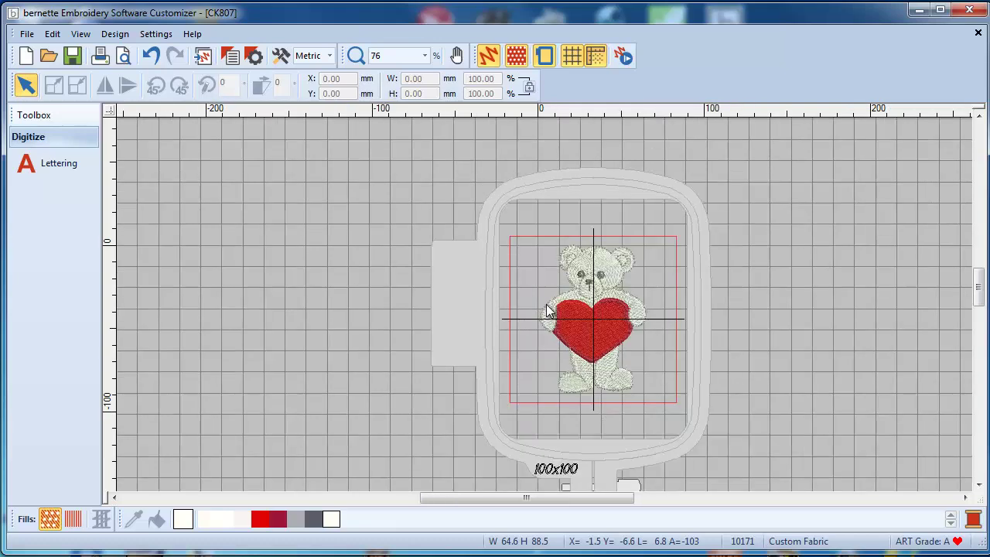
scroll(547, 313, "down", 1)
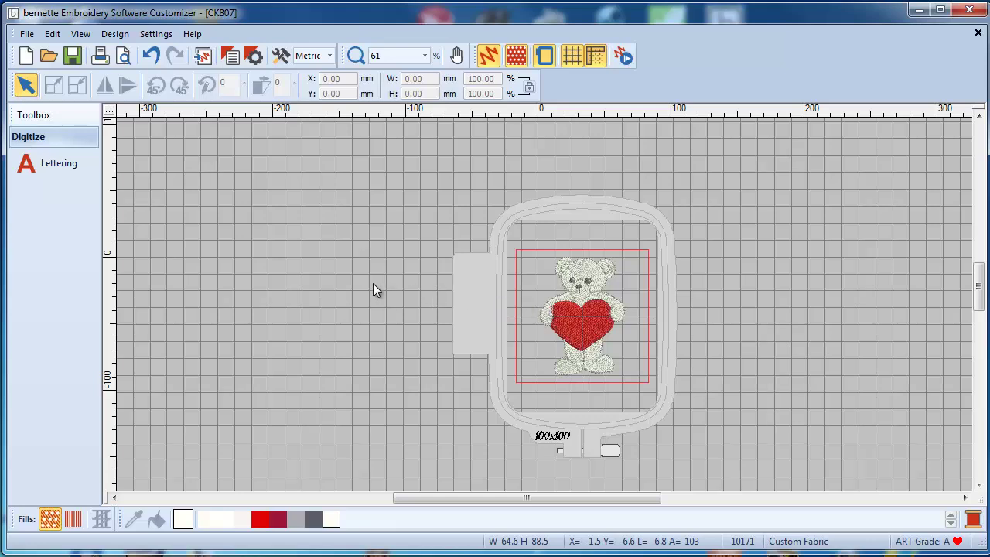
left_click(356, 56)
left_click_drag(200, 176, 206, 181)
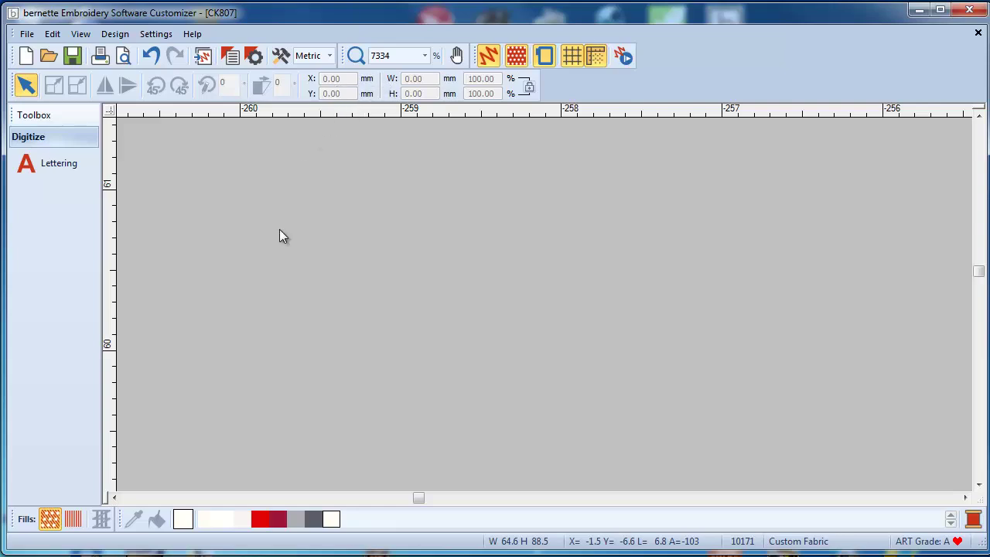
scroll(279, 237, "down", 1)
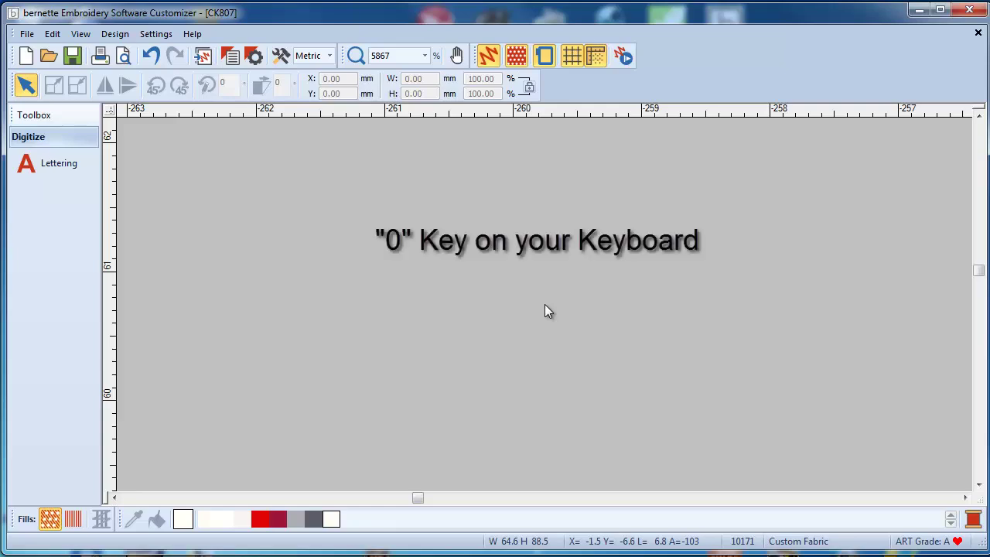
key("0")
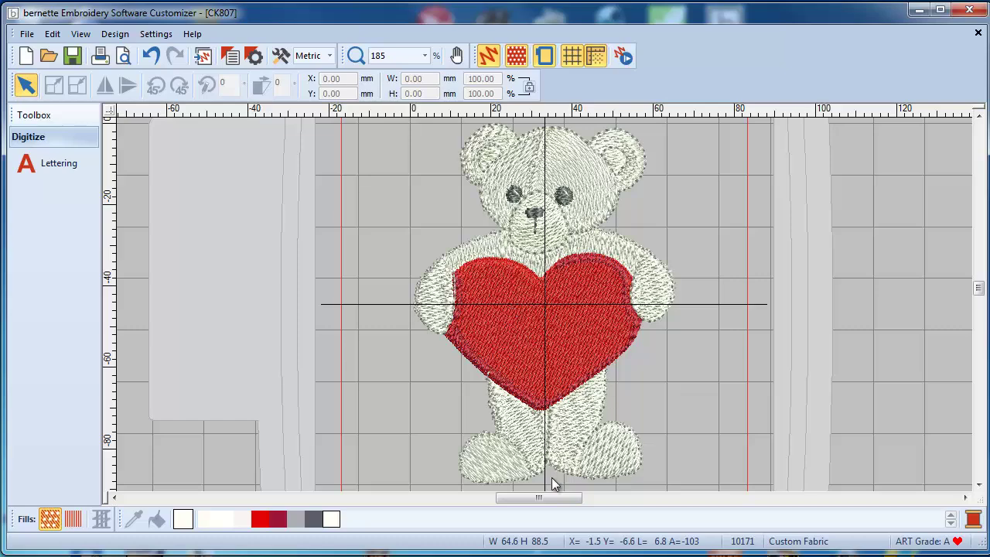
Shift the view of the bear horizontally and vertically with the scroll bars.
mouse_move(569, 501)
left_mouse_down()
mouse_move(553, 504)
mouse_move(584, 504)
mouse_move(553, 505)
mouse_move(568, 506)
left_mouse_up()
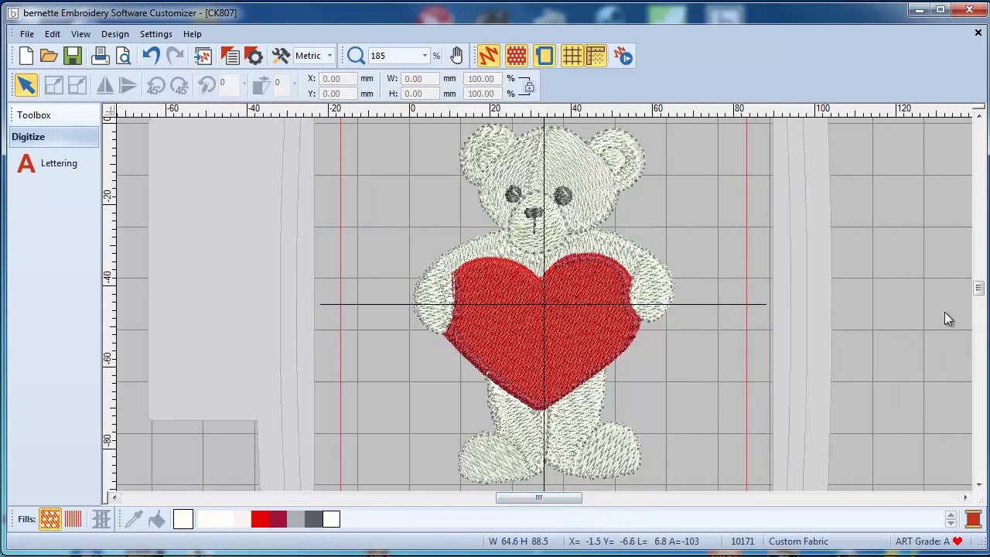
left_click_drag(979, 290, 979, 128)
left_click_drag(984, 263, 979, 287)
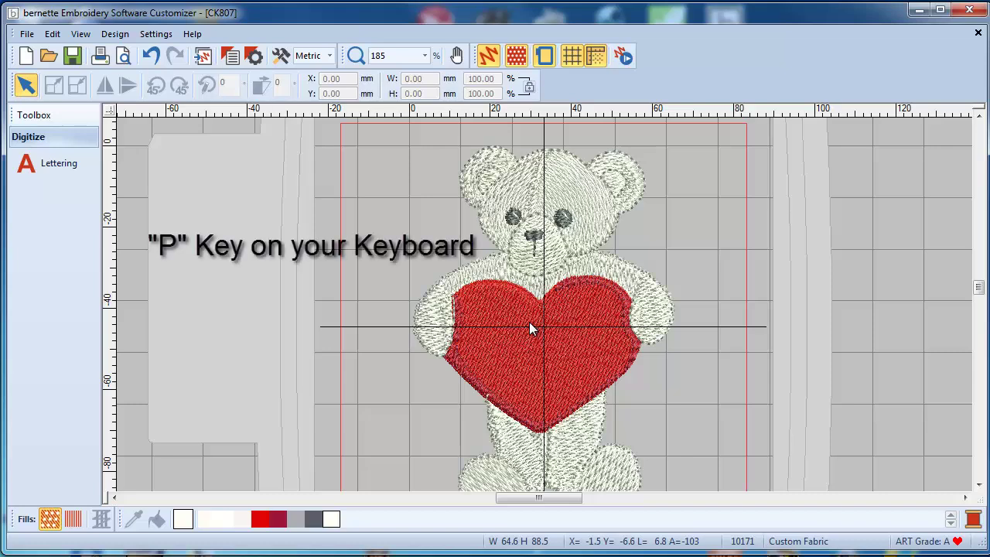
Move the view around with the Pan tool, bring the bear back to the centre, and exit the tool.
left_click(456, 58)
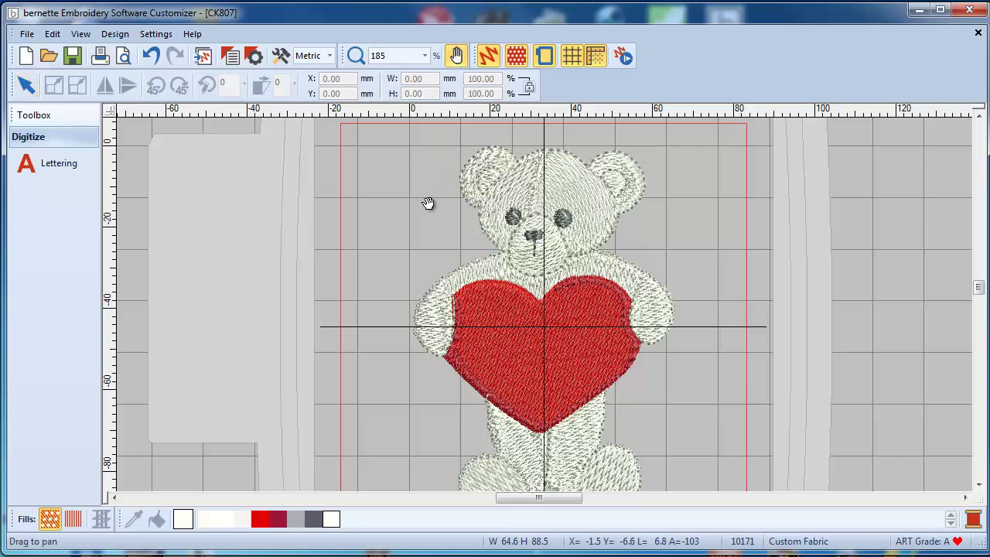
left_click_drag(510, 336, 815, 294)
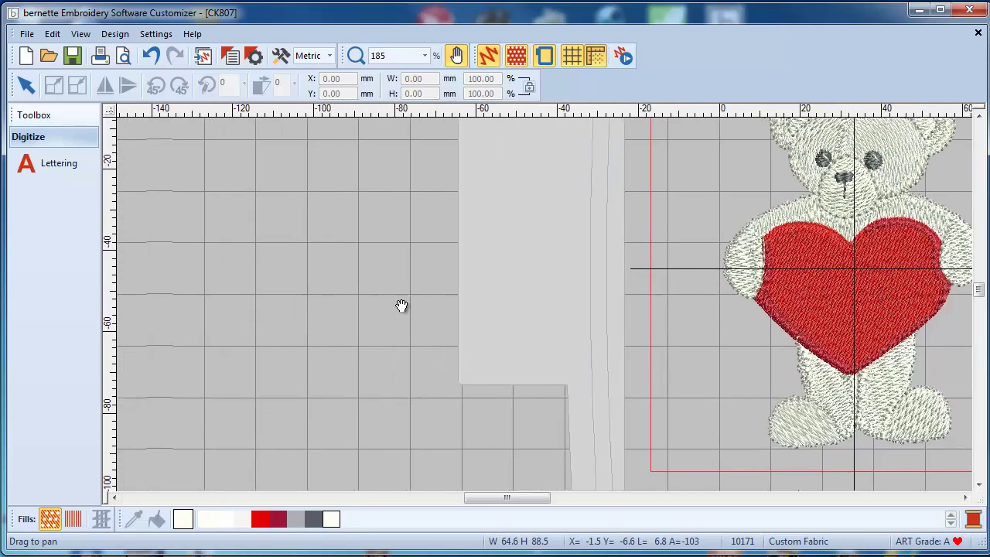
left_click_drag(402, 305, 575, 302)
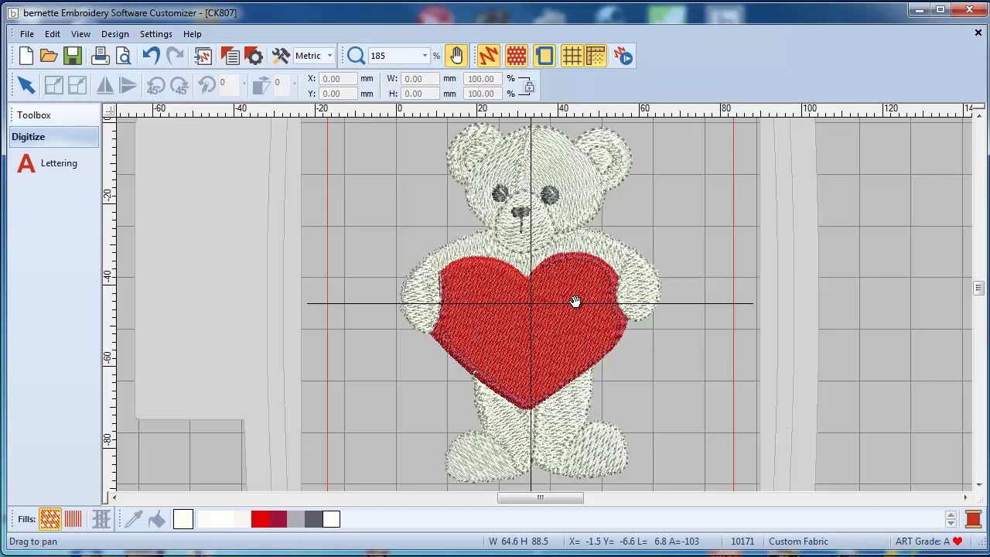
key("Escape")
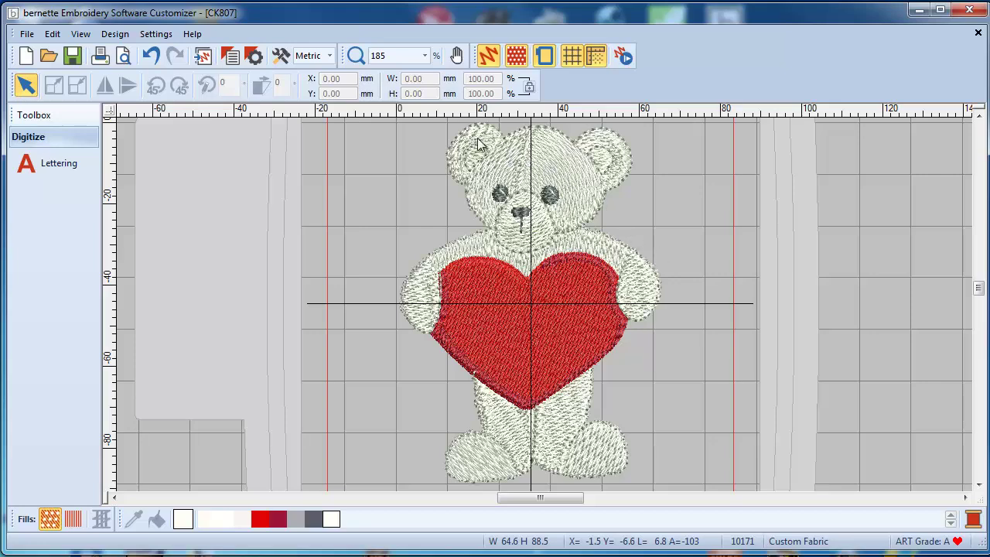
Examine the mouse wheel behavior settings in the Scrolling options, including the choices available for the default action.
left_click(281, 62)
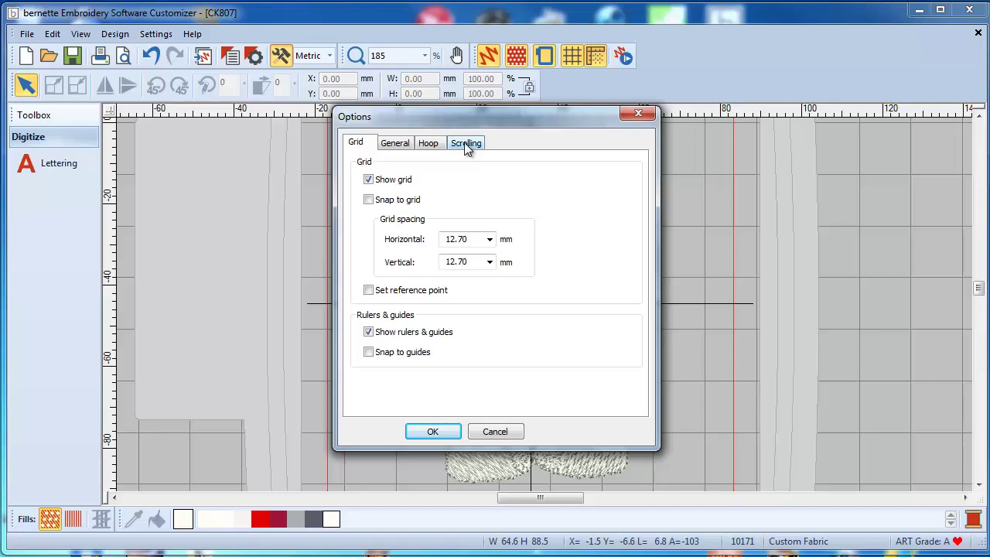
left_click(466, 145)
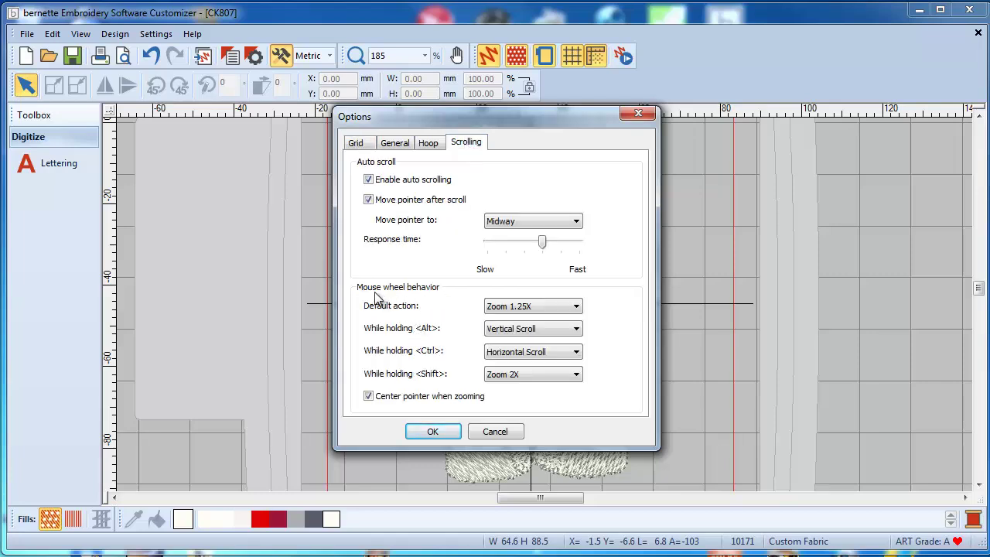
left_click(577, 308)
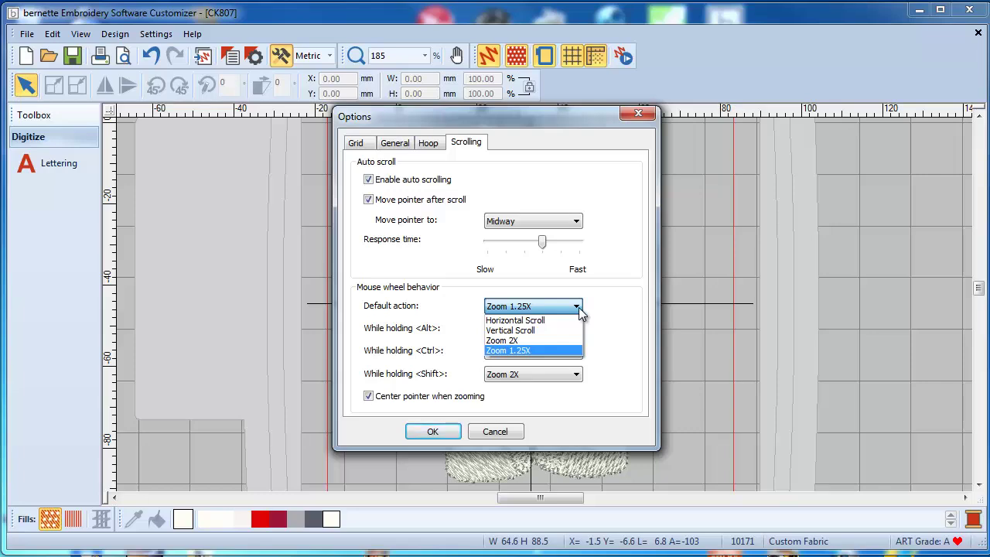
left_click(606, 303)
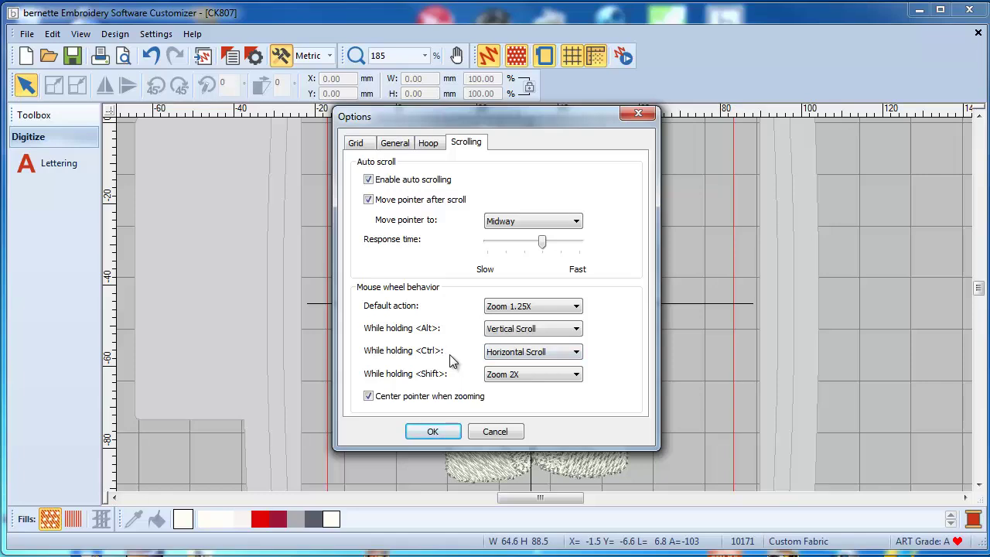
left_click(433, 431)
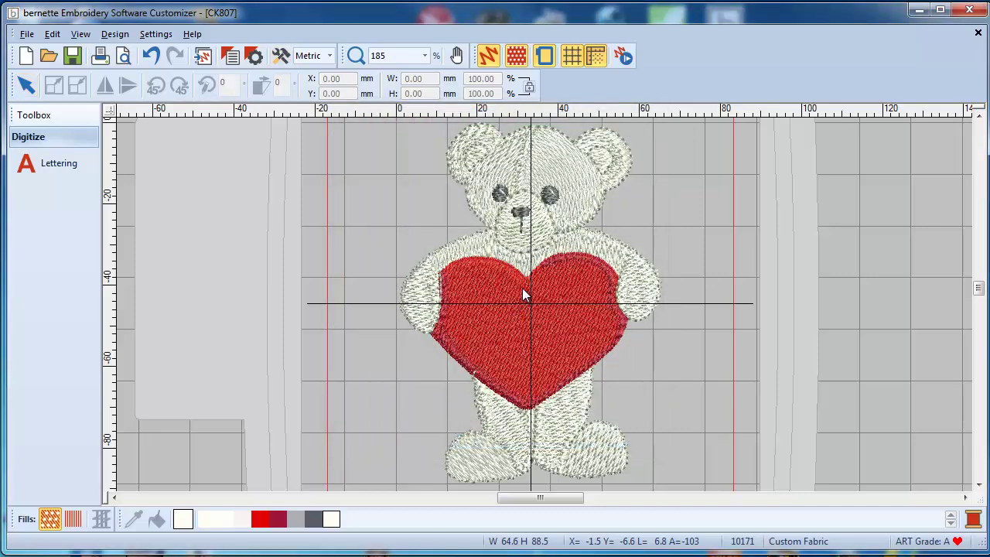
Scroll the view vertically over the bear with the mouse wheel and return the bear to the centre.
scroll(522, 287, "up", 5)
scroll(522, 288, "down", 8)
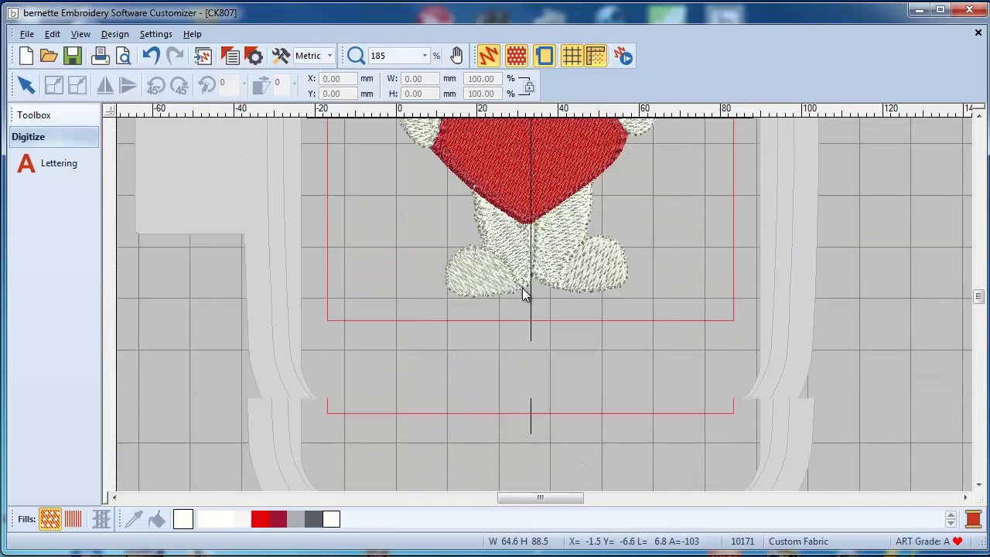
scroll(522, 287, "up", 5)
scroll(522, 288, "down", 2)
scroll(522, 288, "up", 1)
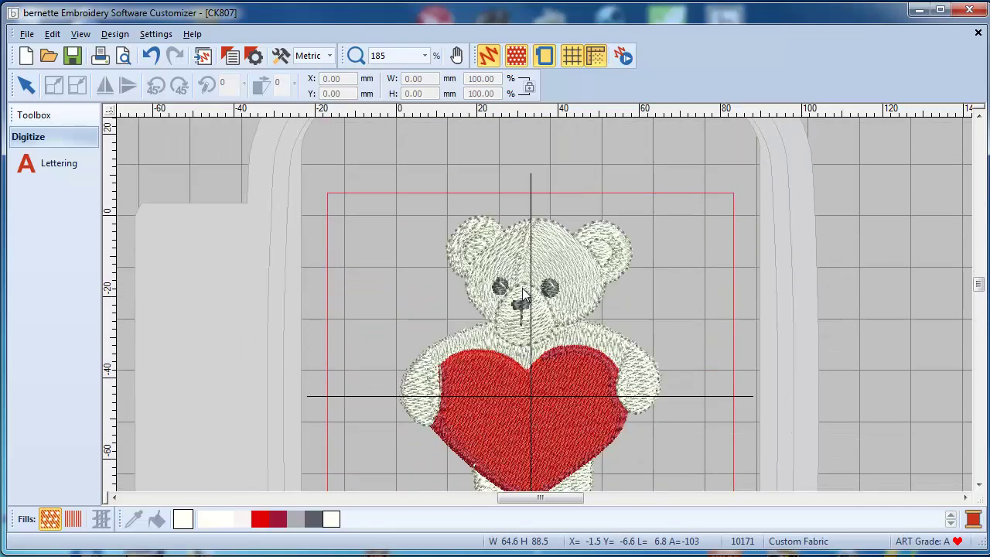
scroll(523, 291, "down", 2)
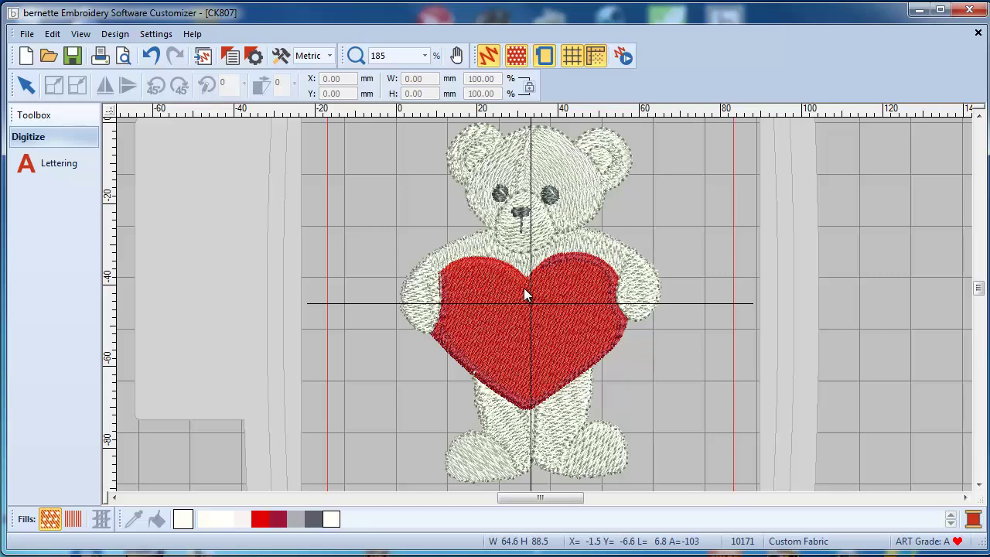
Scroll the view horizontally across the hoop with the mouse wheel and return the bear to the centre.
scroll(524, 288, "right", 8)
scroll(525, 288, "left", 8)
scroll(525, 289, "left", 4)
scroll(525, 289, "right", 8)
scroll(526, 289, "left", 6)
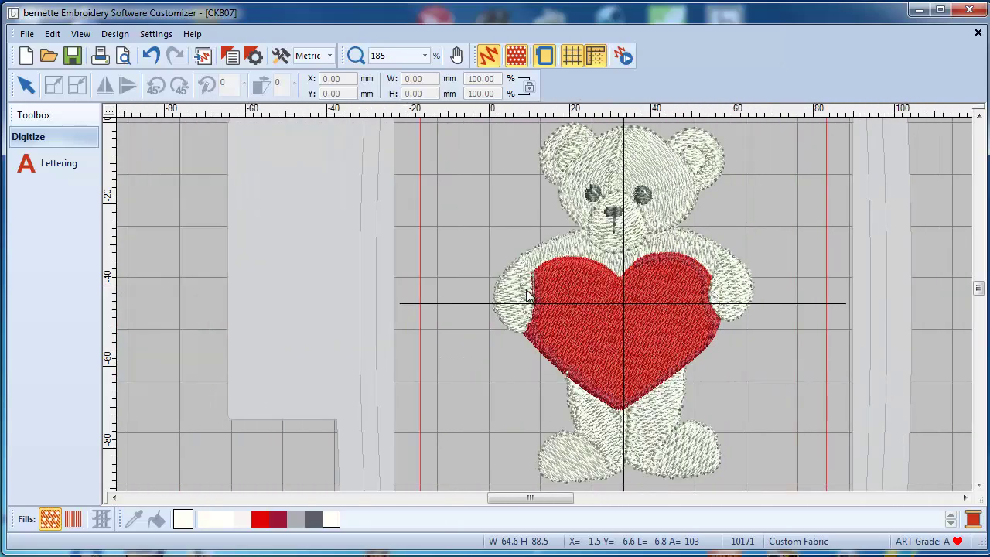
scroll(526, 291, "right", 2)
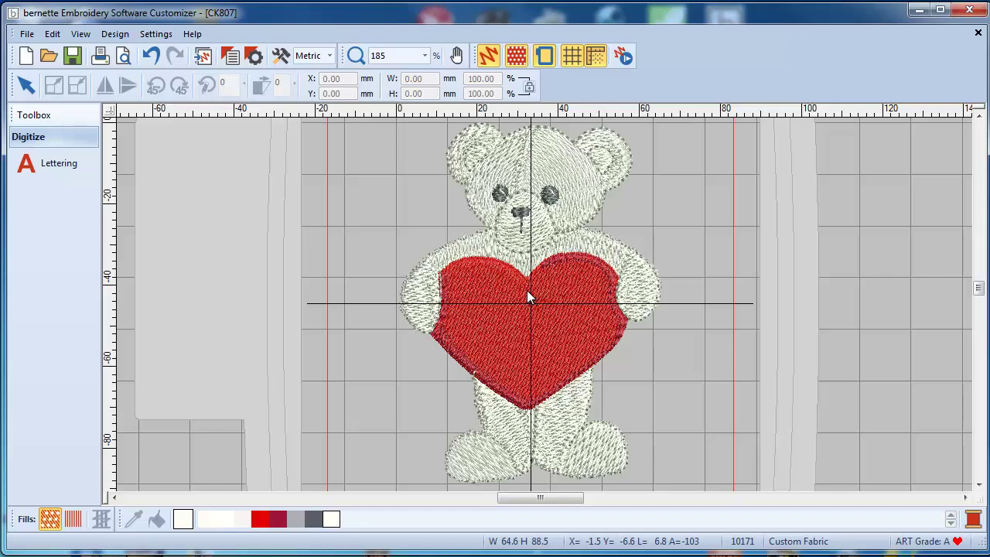
Zoom in on the red heart in 2X increments with the mouse wheel and zoom back out.
scroll(545, 304, "up", 2)
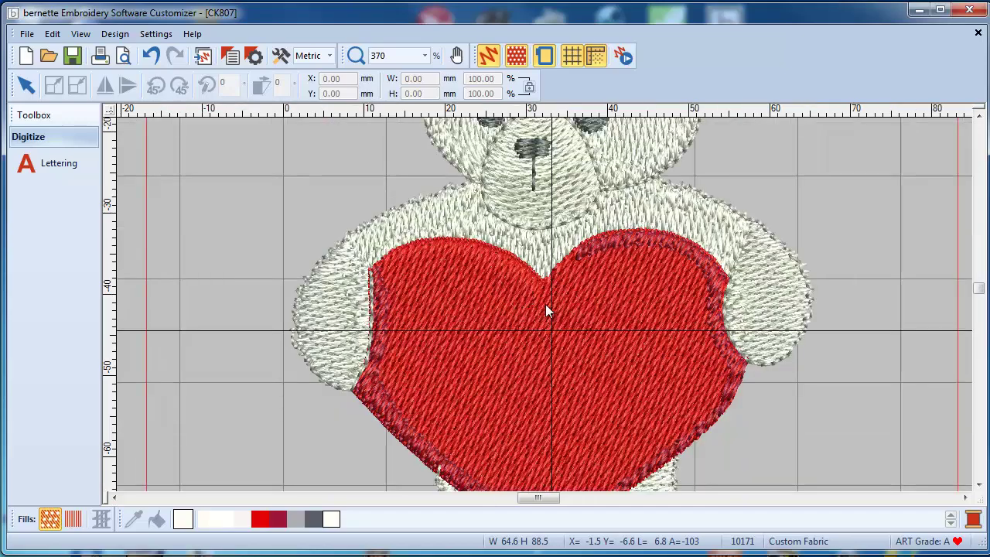
scroll(545, 304, "up", 1)
scroll(546, 304, "down", 6)
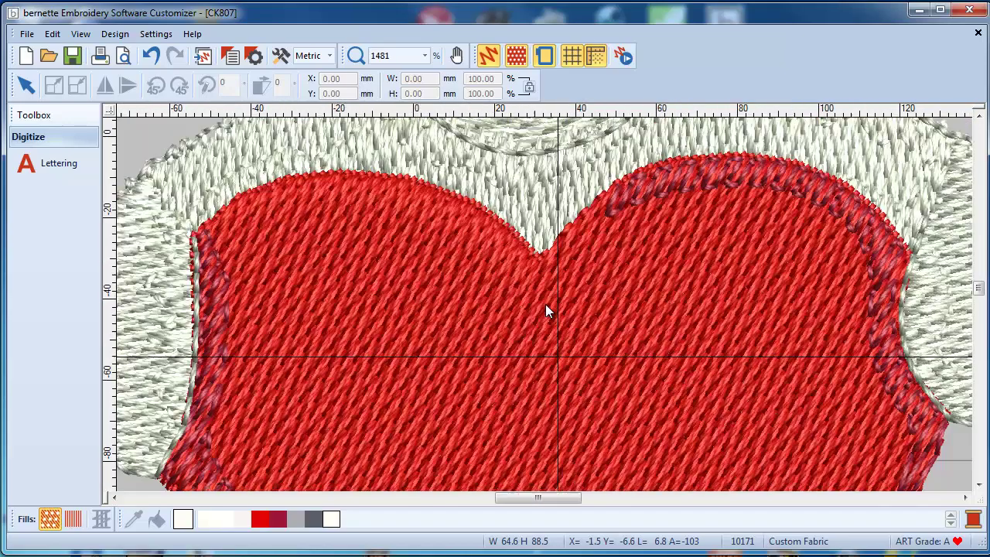
Zoom out from the heart, zoom in on the bear to 231%, and zoom back out to 95% with the mouse wheel.
scroll(545, 307, "up", 3)
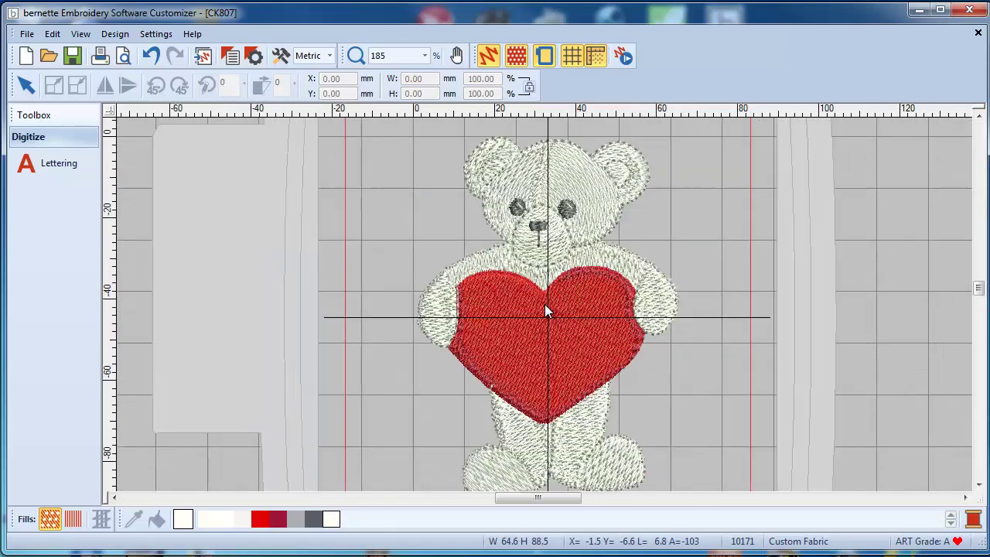
scroll(546, 307, "up", 1)
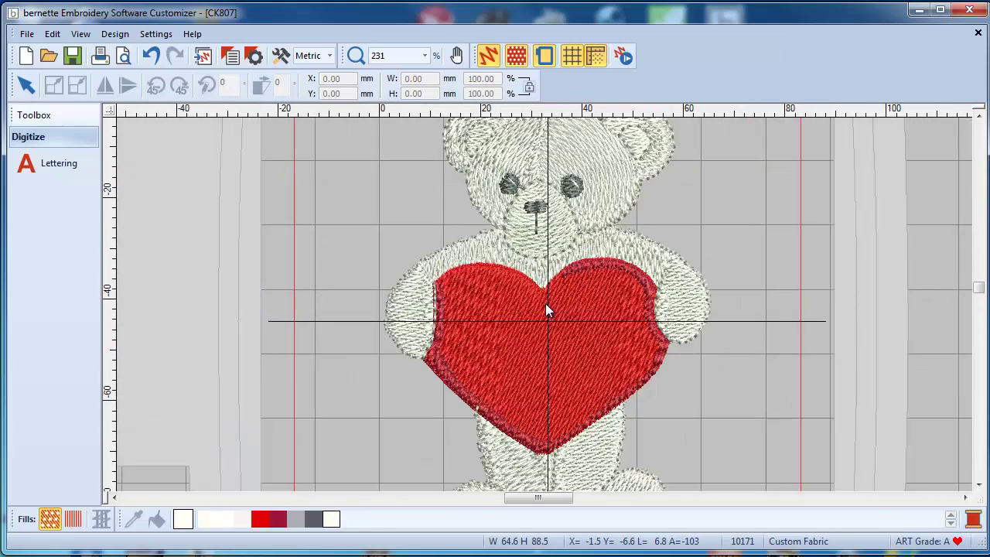
scroll(546, 307, "down", 1)
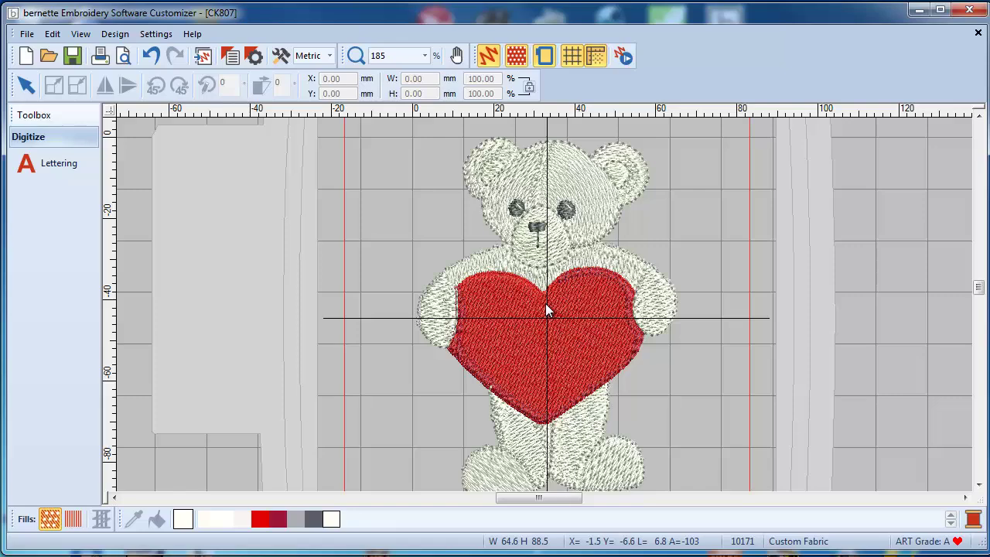
scroll(546, 303, "down", 3)
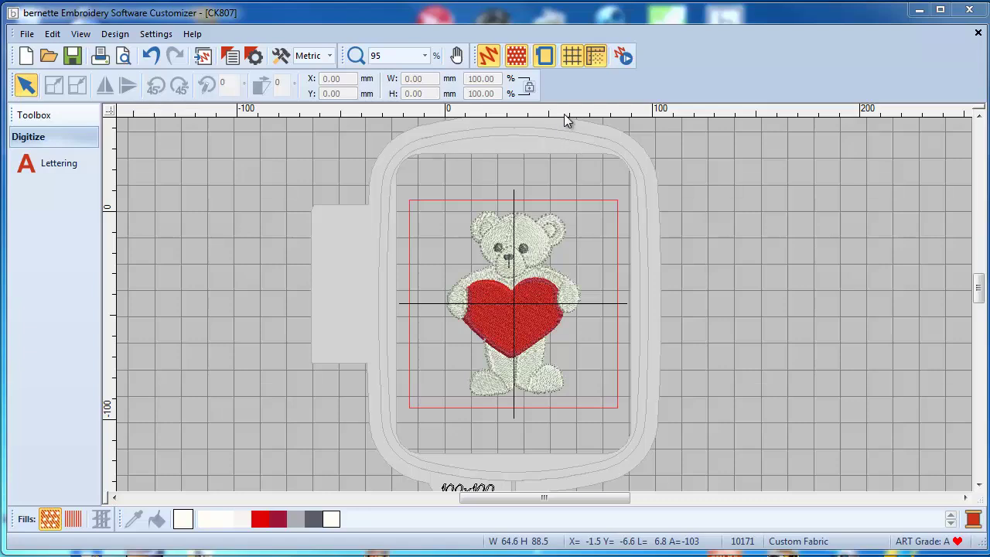
Examine the hoops available for the design in the hoop options.
left_click(544, 56)
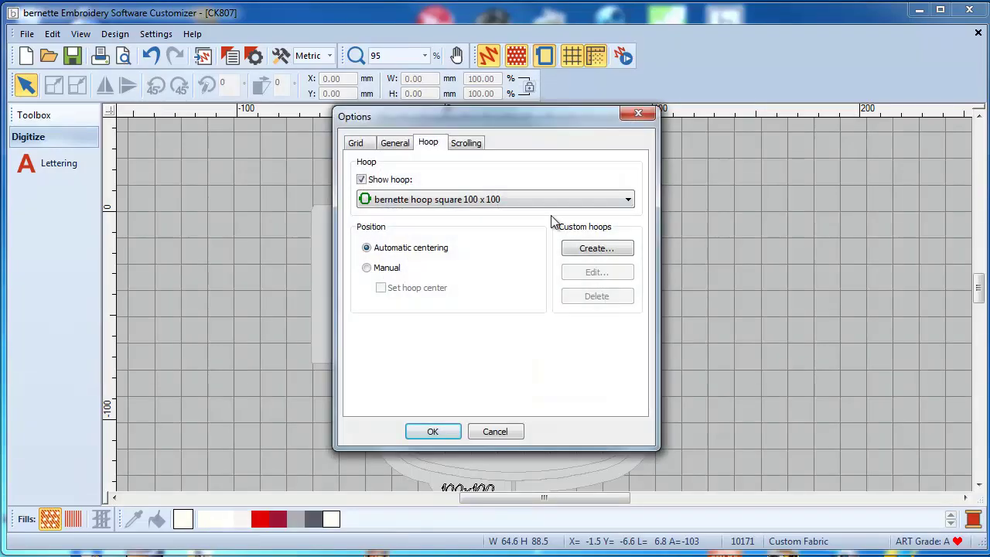
left_click(630, 200)
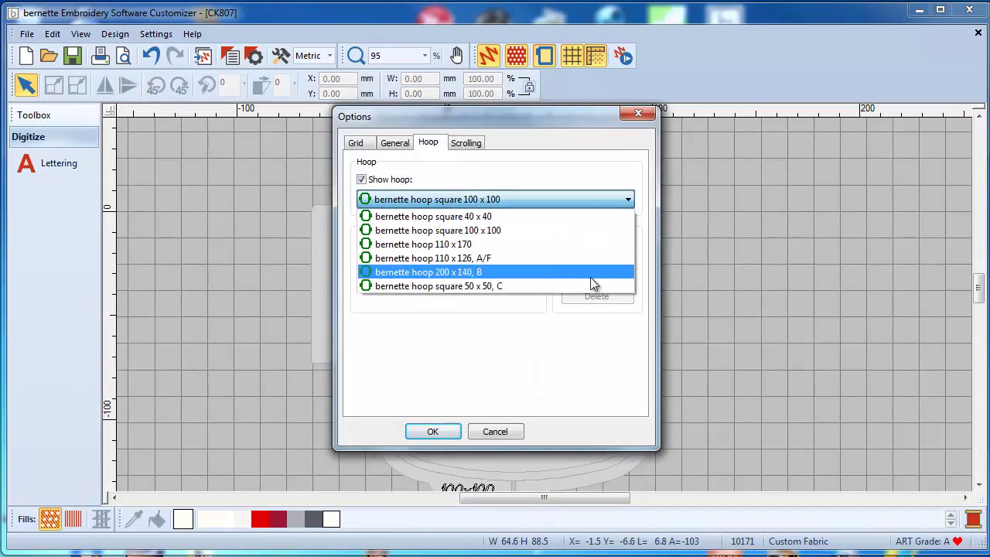
left_click(580, 200)
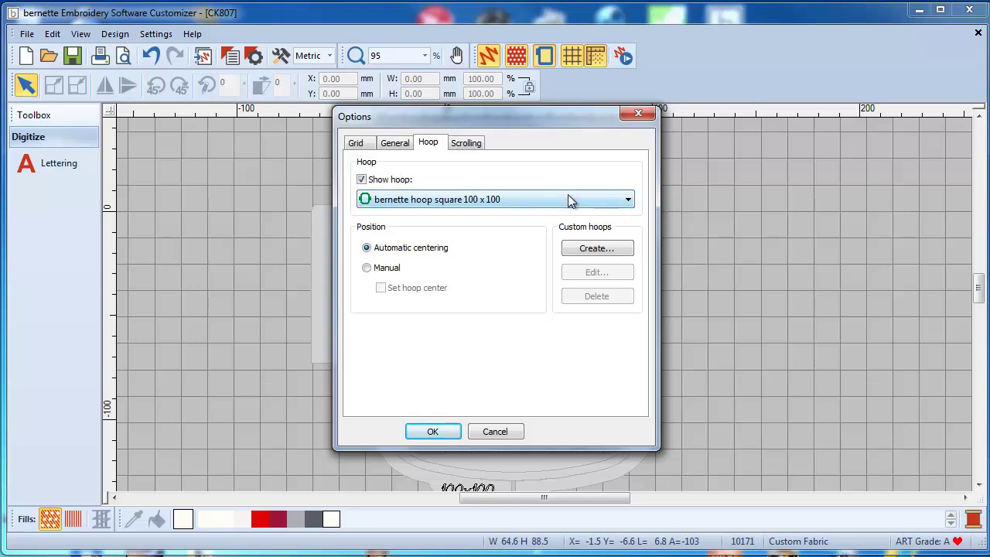
Define a custom oval hoop with a total height of 255 mm, width of 145 mm and rectangle height of 120 mm.
left_click(604, 248)
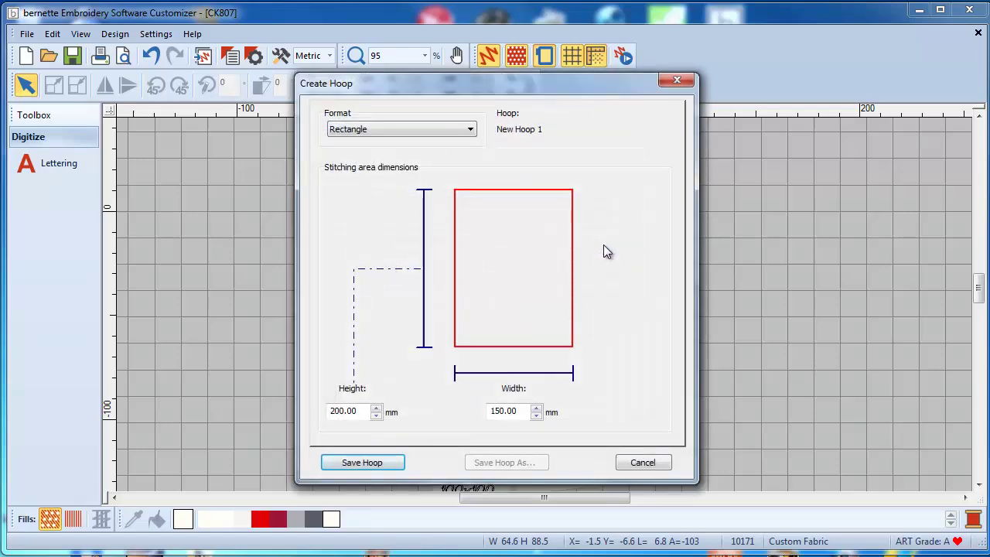
left_click(470, 131)
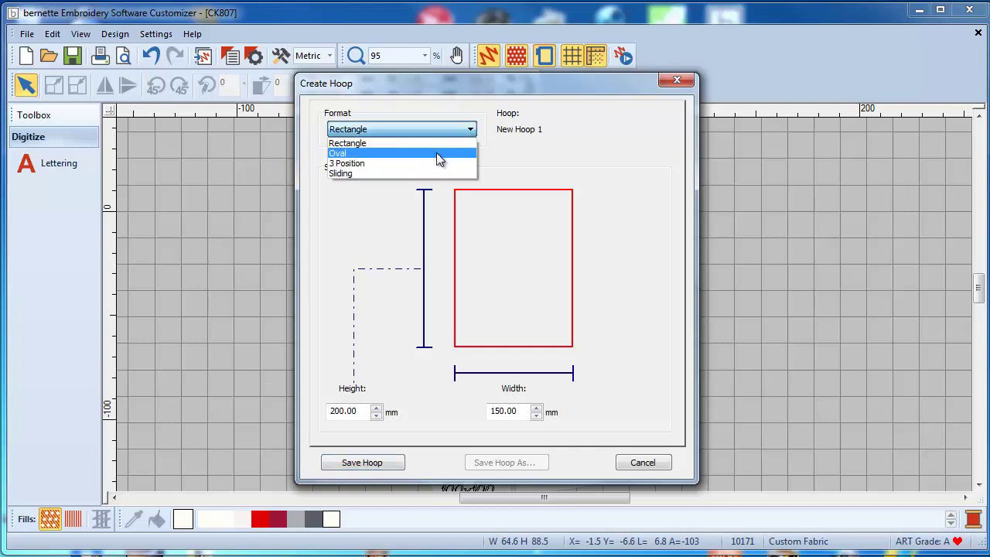
left_click(437, 154)
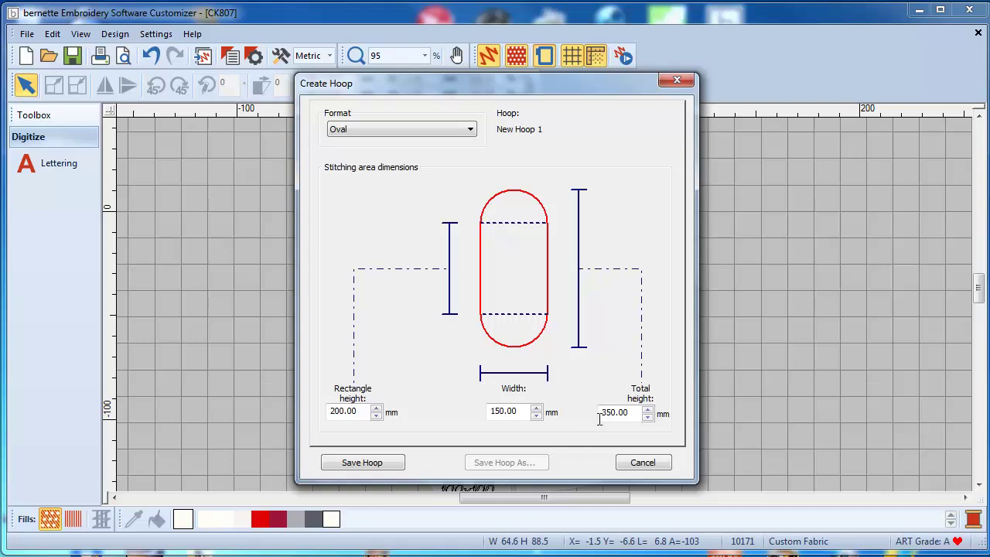
left_click_drag(616, 412, 473, 407)
type("255")
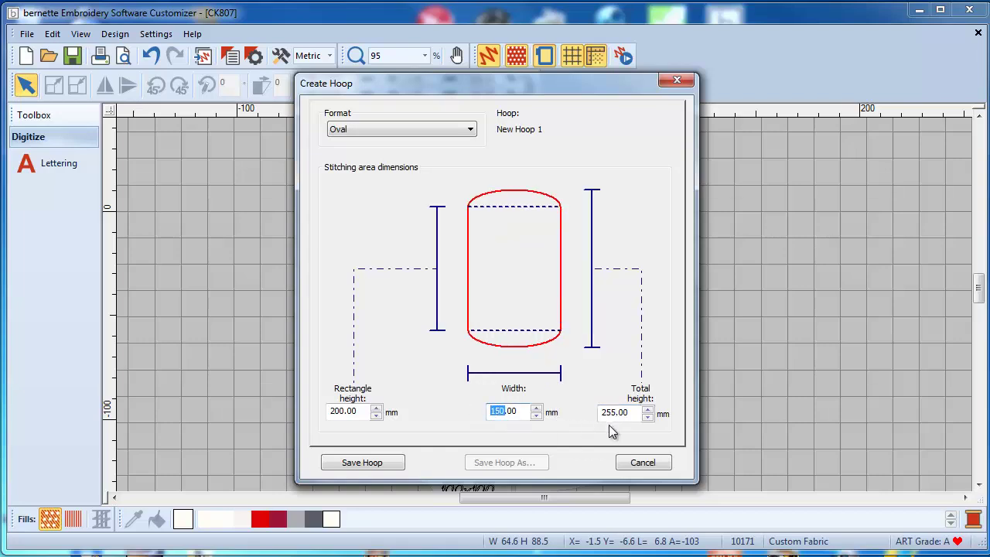
type("145")
left_click_drag(344, 414, 326, 416)
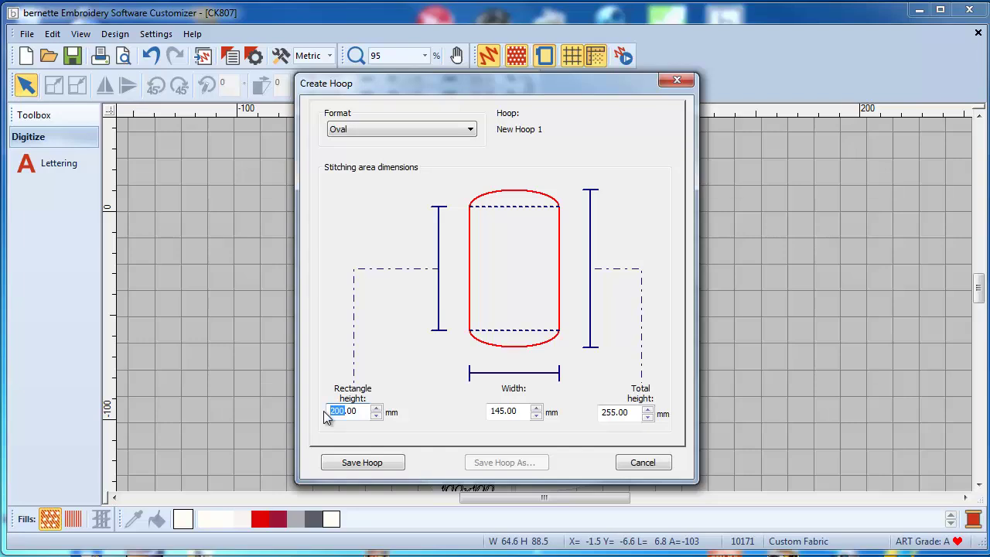
type("120")
left_click(490, 411)
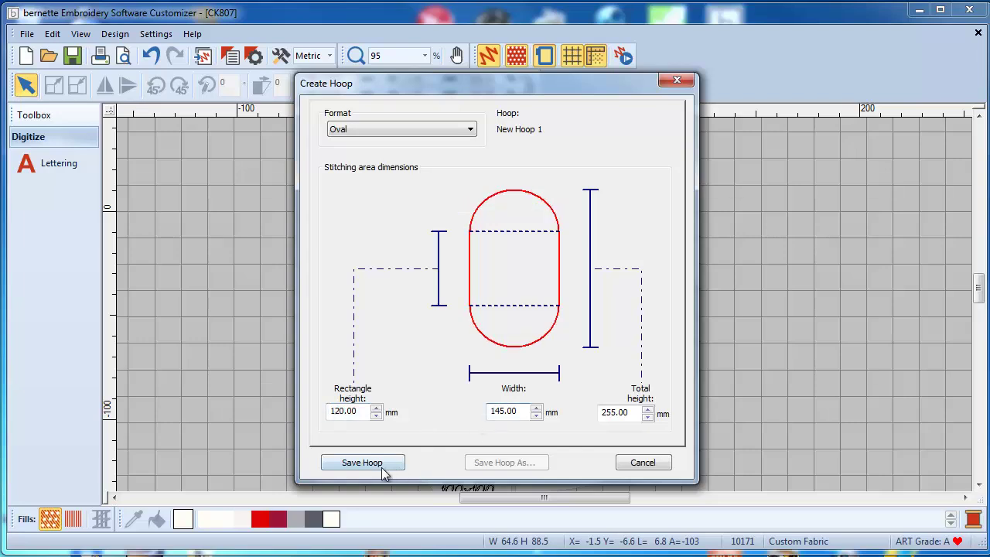
Save the custom hoop as Large Oval and apply it to the bear design.
left_click(362, 462)
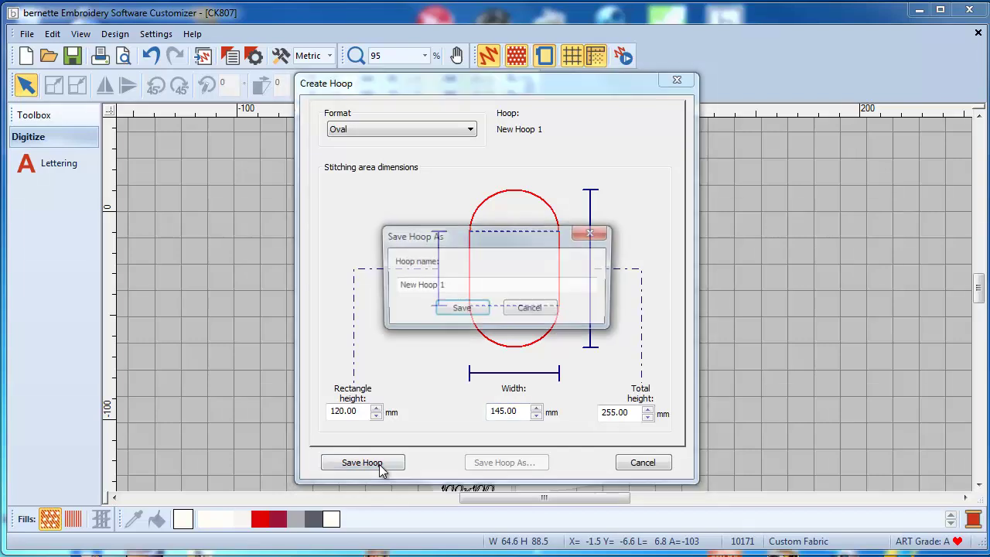
left_click_drag(455, 285, 366, 289)
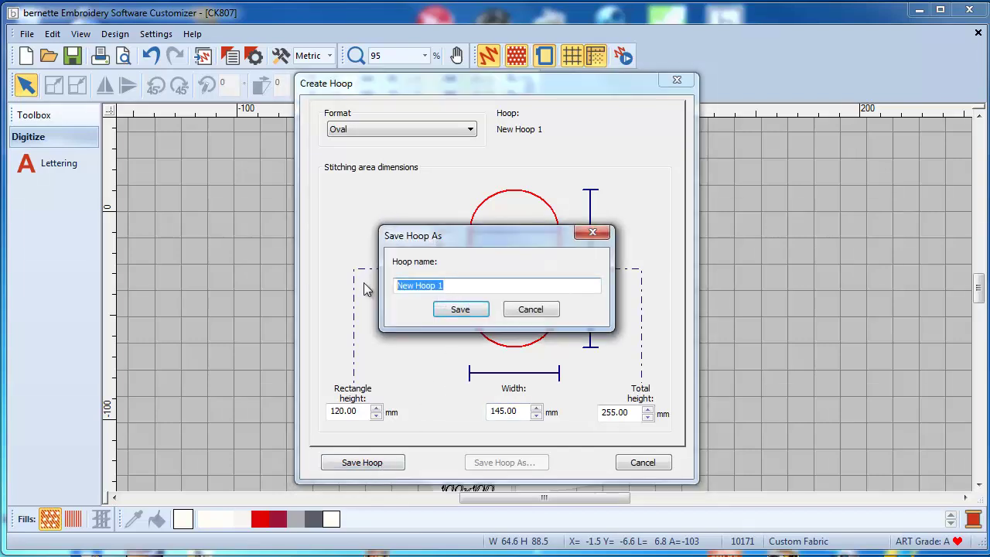
type("L")
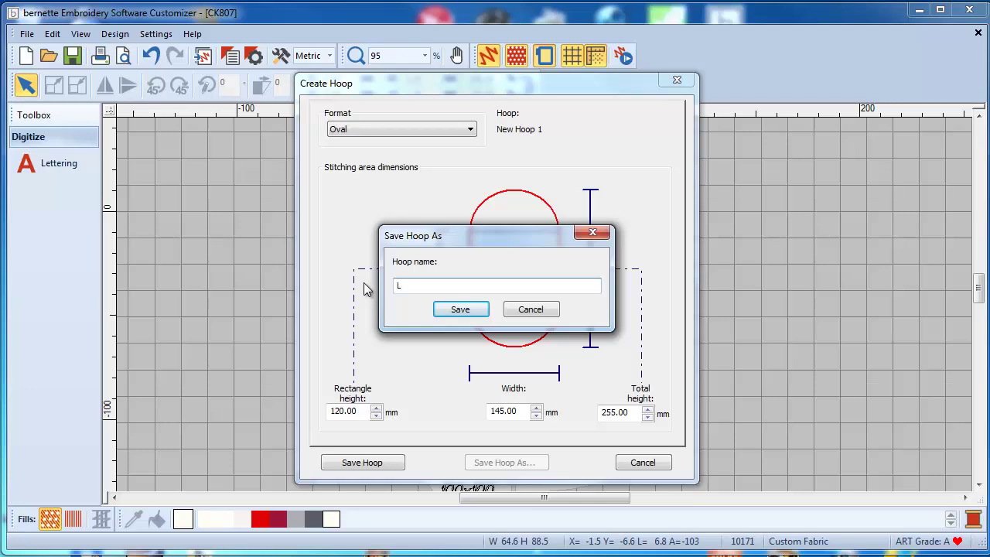
type("arge Oval")
left_click(466, 312)
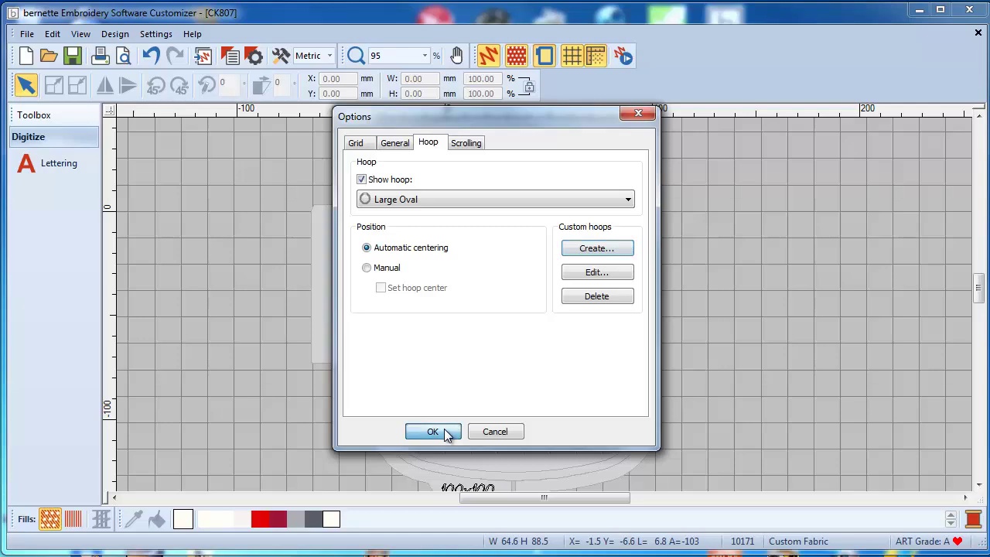
left_click(445, 433)
left_click_drag(983, 312, 983, 300)
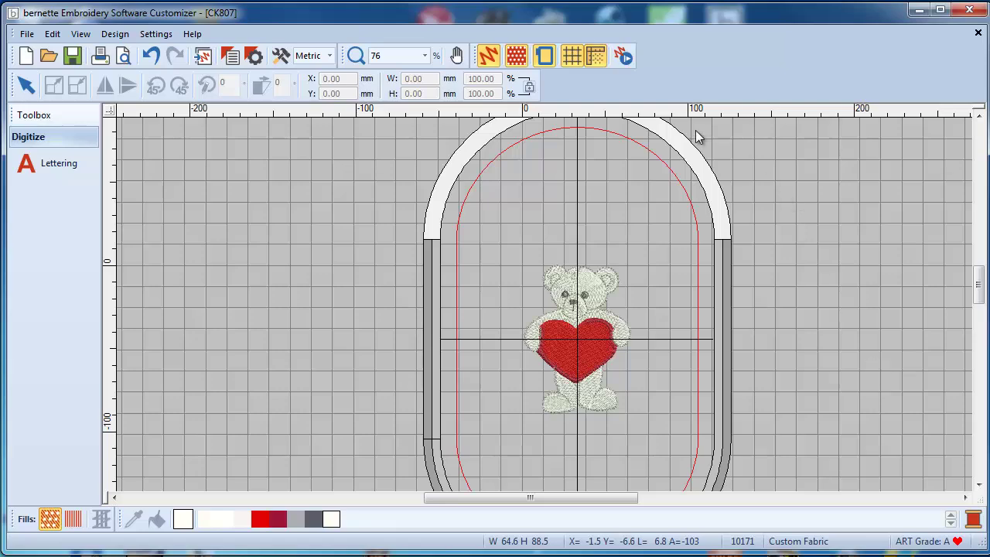
Check the hoop list for the custom Large Oval hoop and keep it selected.
left_click(546, 57)
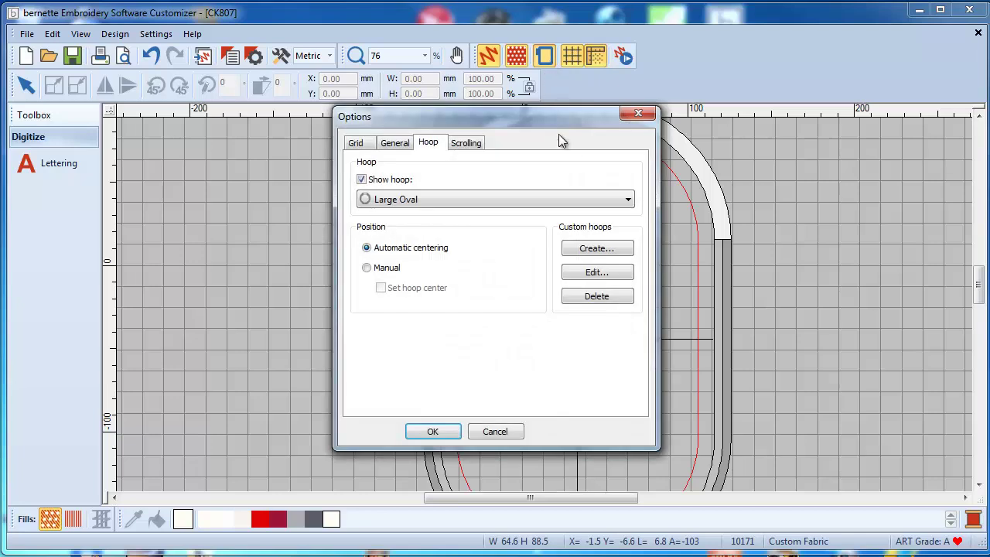
left_click(621, 198)
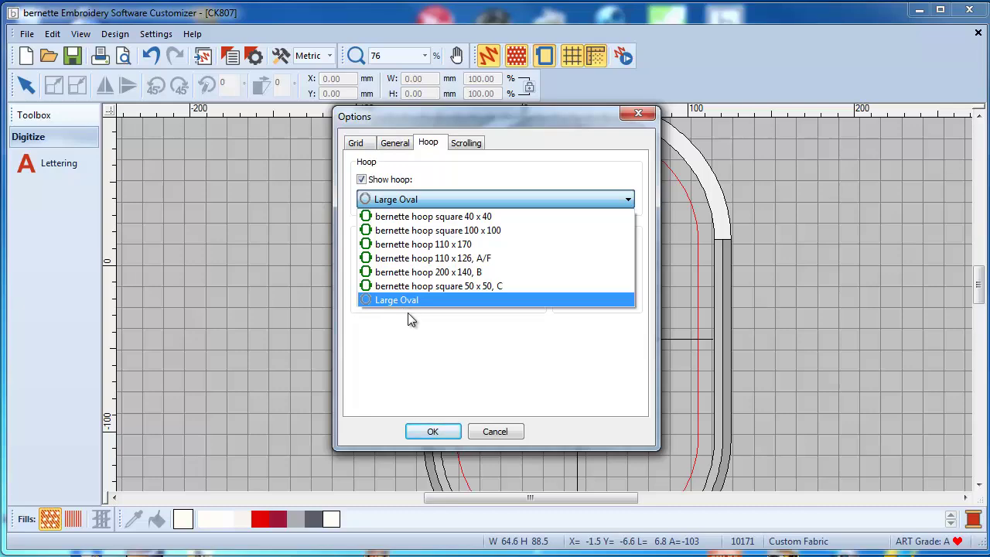
left_click(448, 438)
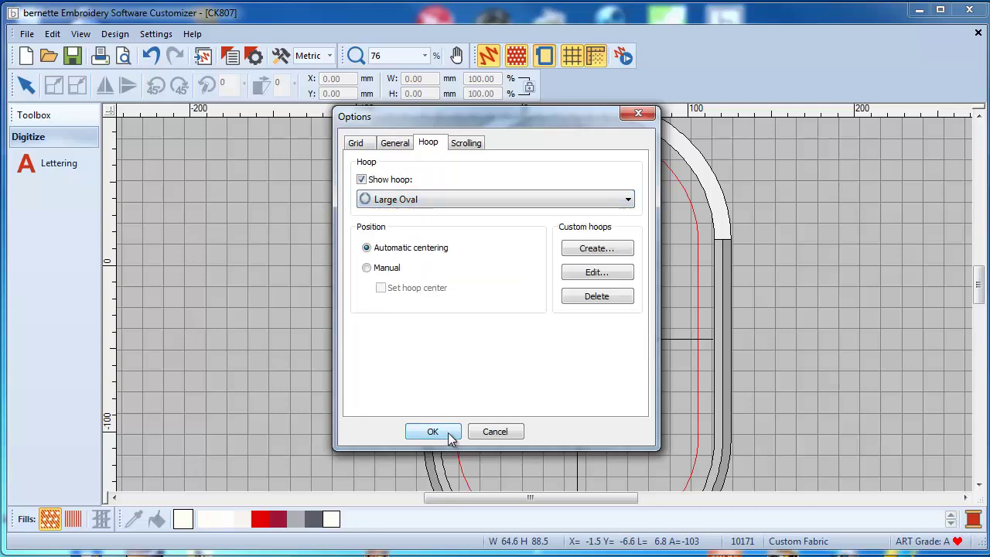
left_click(449, 437)
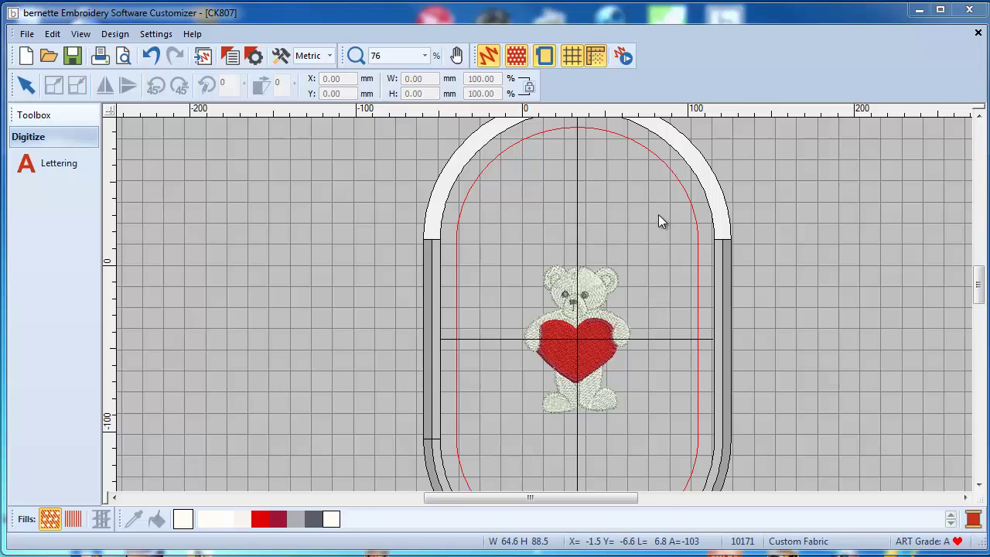
Hide the hoop and the grid around the bear design.
left_click(543, 59)
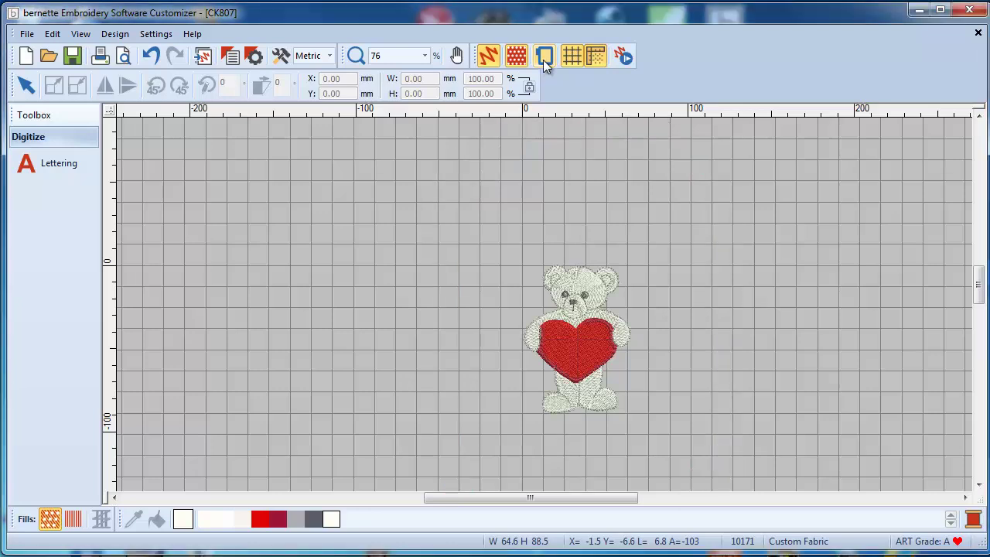
left_click(567, 60)
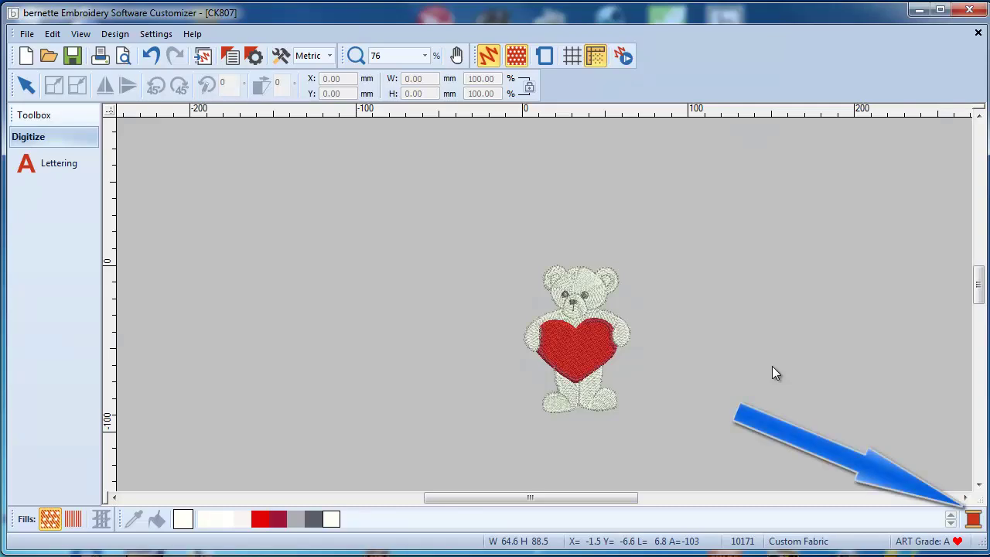
Set the design's background color to white in the thread color properties.
left_click(973, 521)
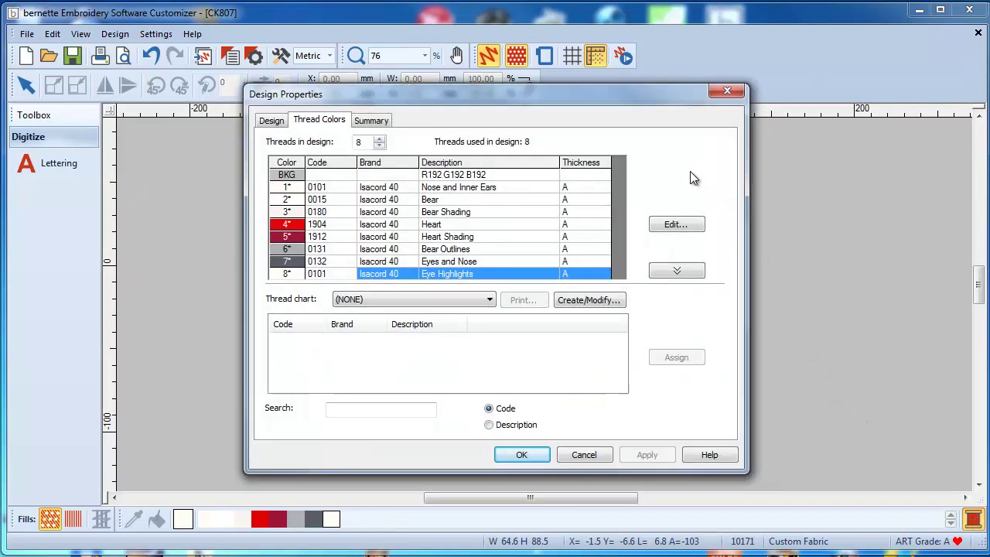
double_click(288, 178)
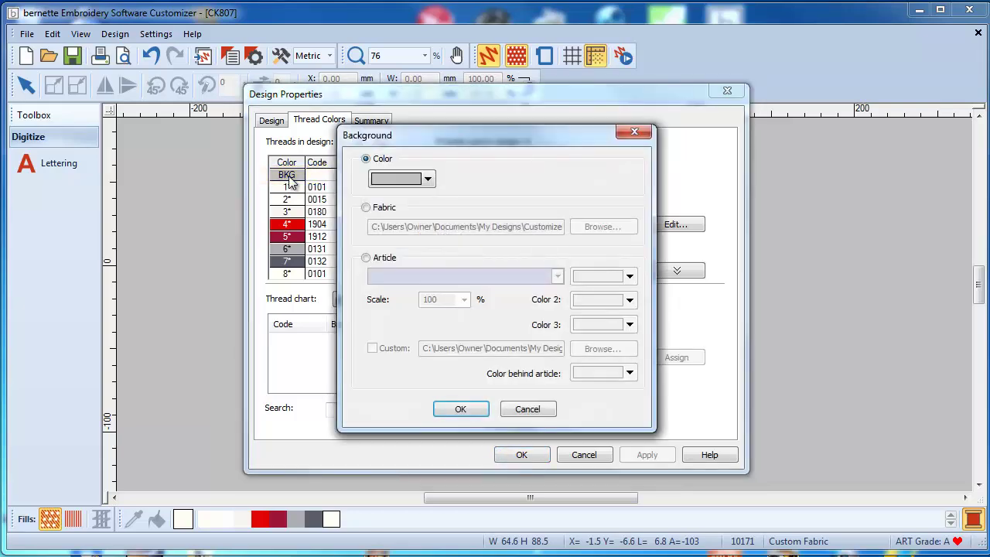
left_click(428, 179)
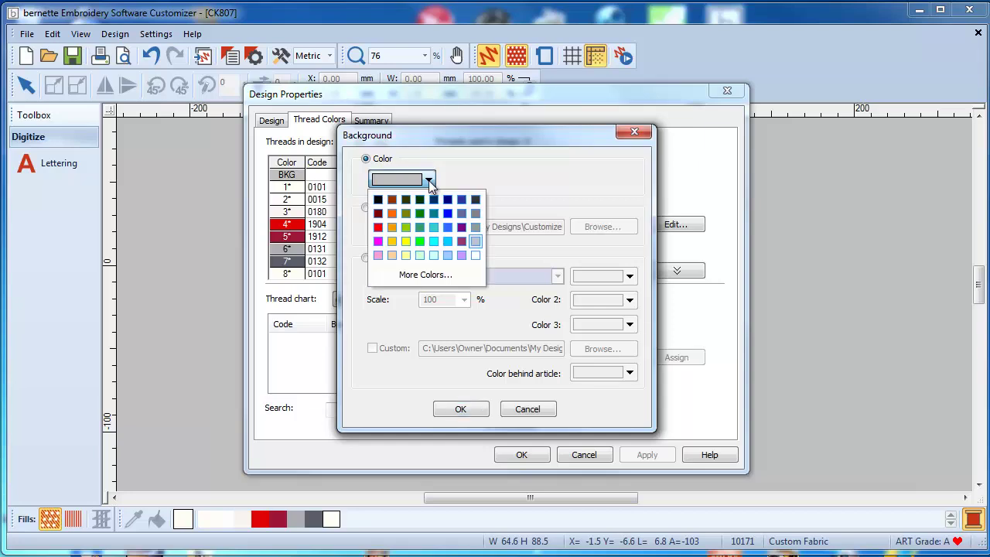
left_click(477, 256)
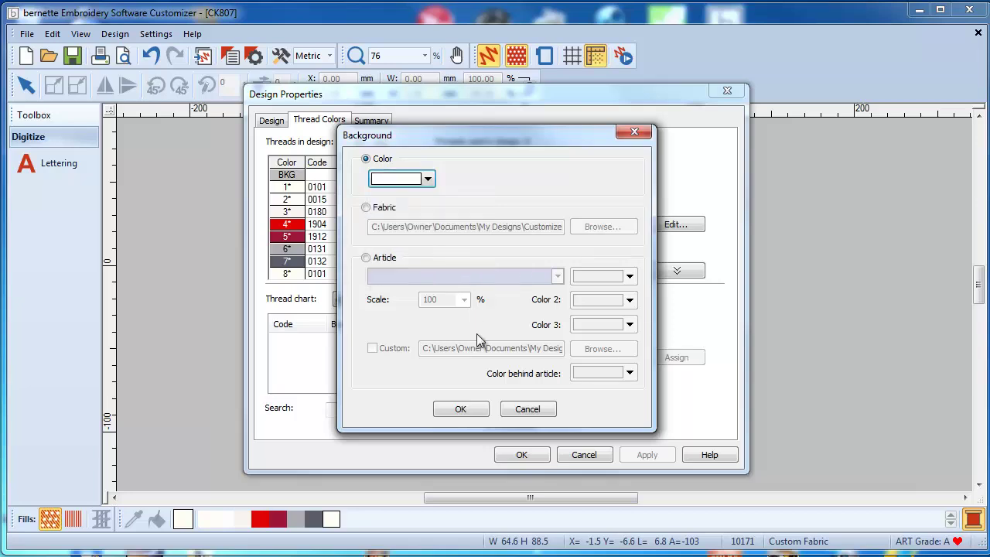
left_click(470, 406)
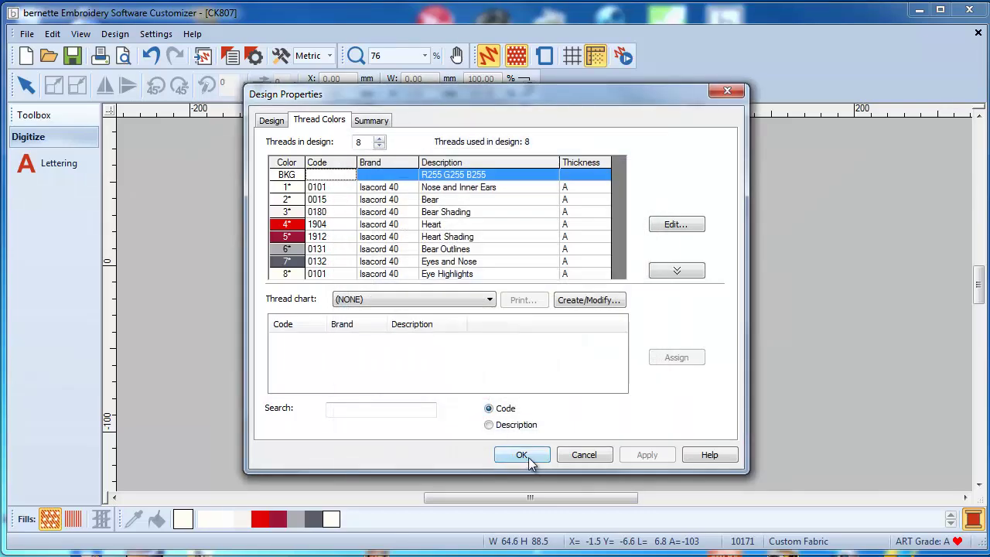
left_click(522, 455)
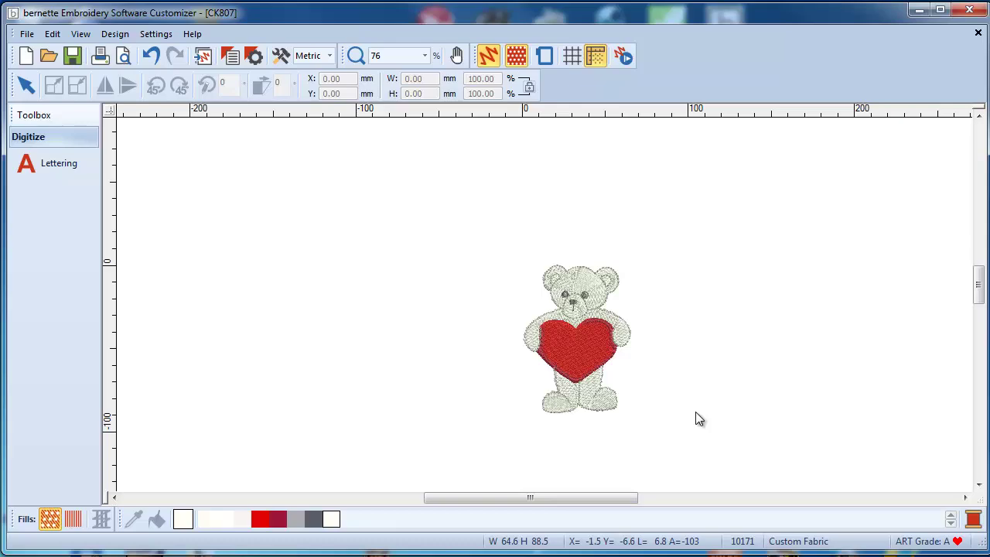
Open the design's background settings and examine the standard and custom color choices without changing the color.
left_click(973, 520)
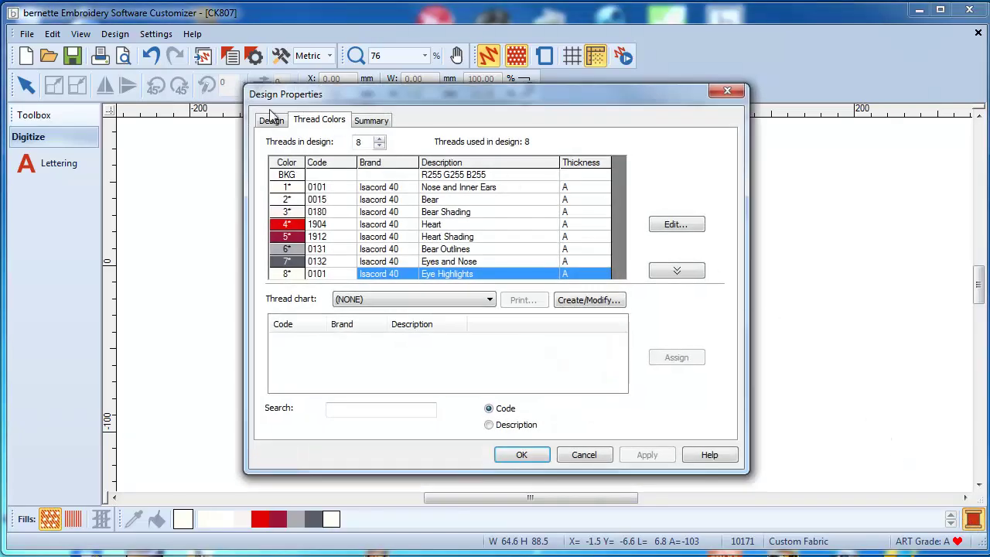
double_click(286, 175)
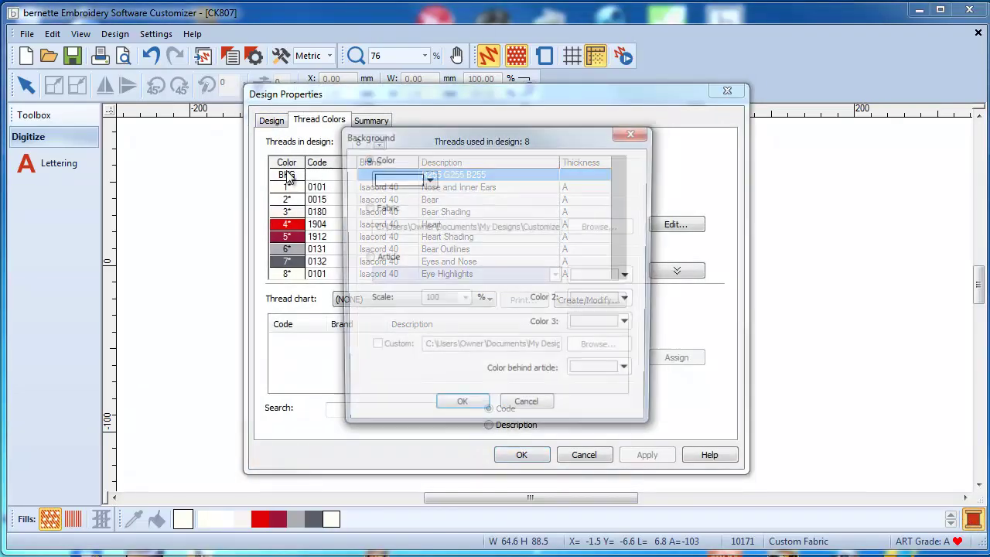
left_click(428, 181)
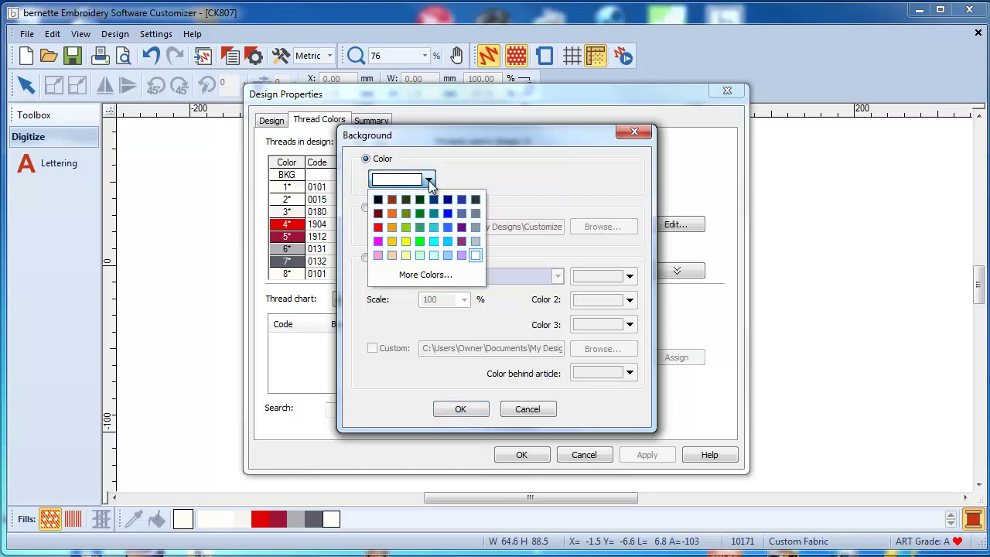
left_click(431, 276)
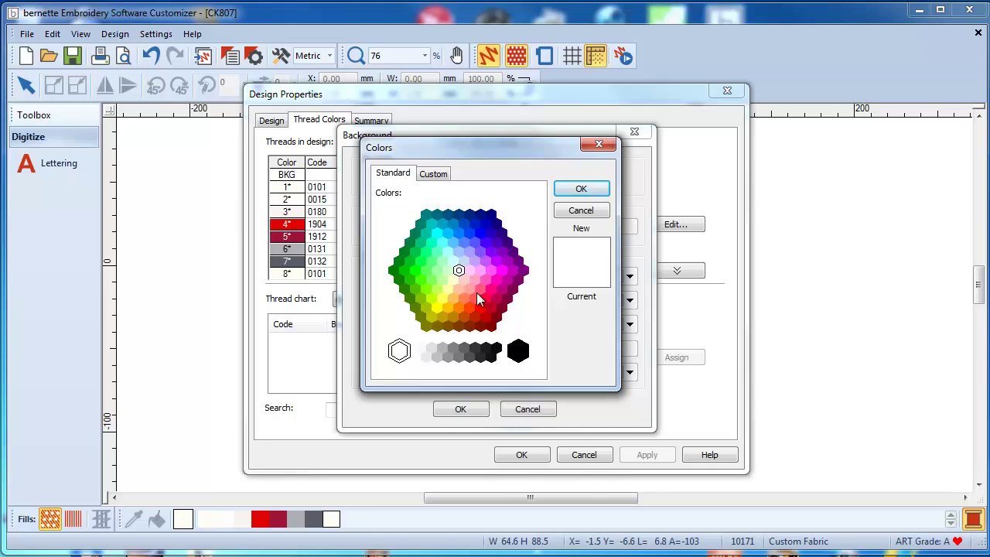
left_click(436, 177)
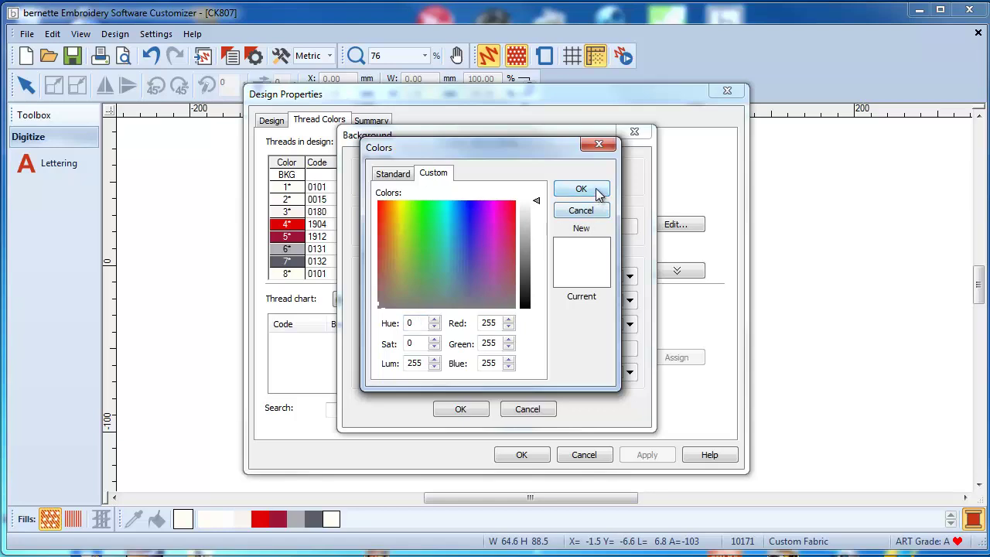
left_click(596, 211)
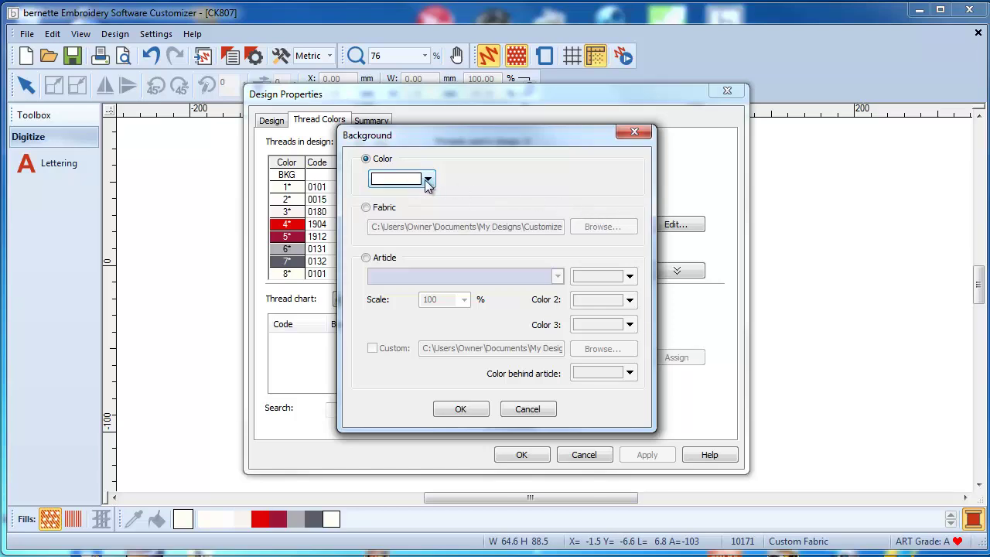
Switch the design background to Fabric and browse to the Customizer's Fabric pattern folder.
left_click(366, 209)
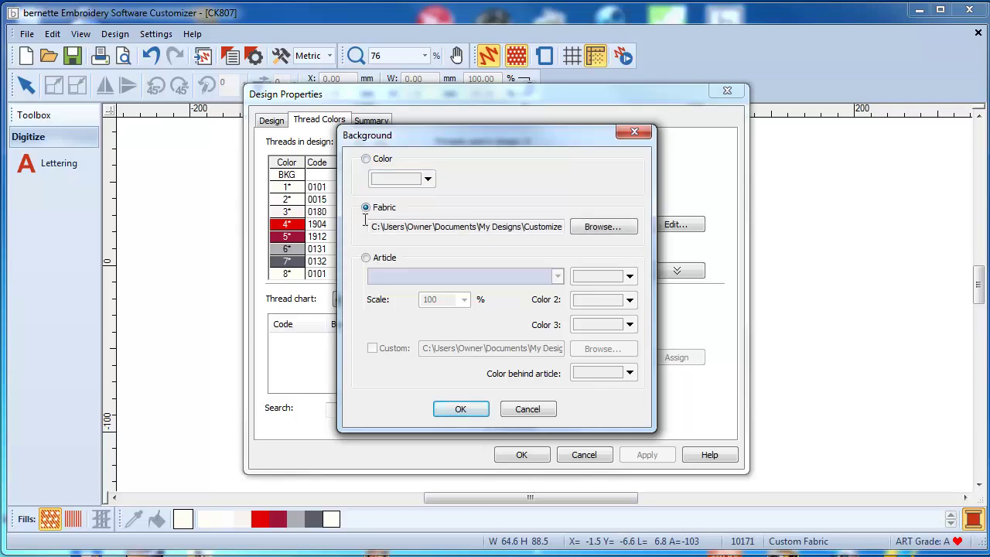
left_click(593, 227)
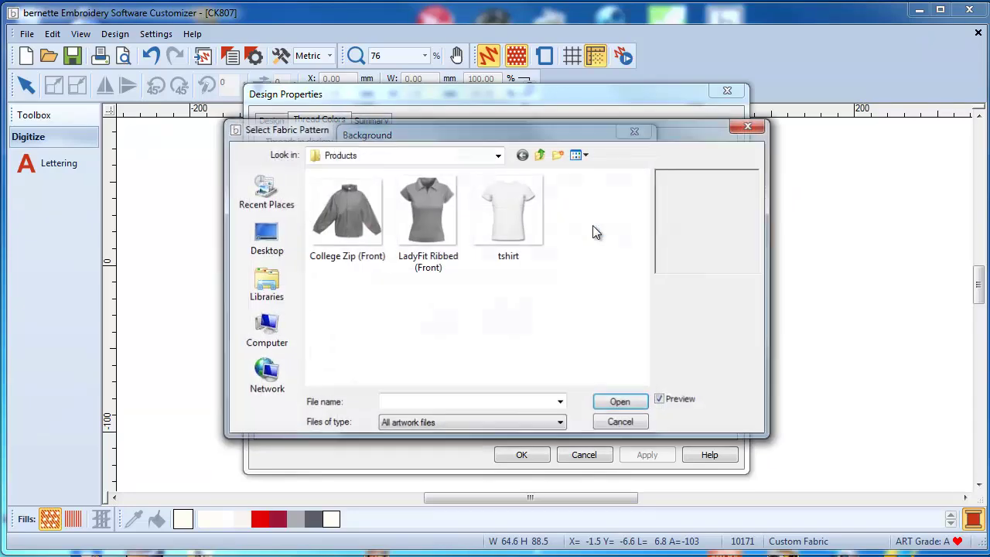
left_click(539, 154)
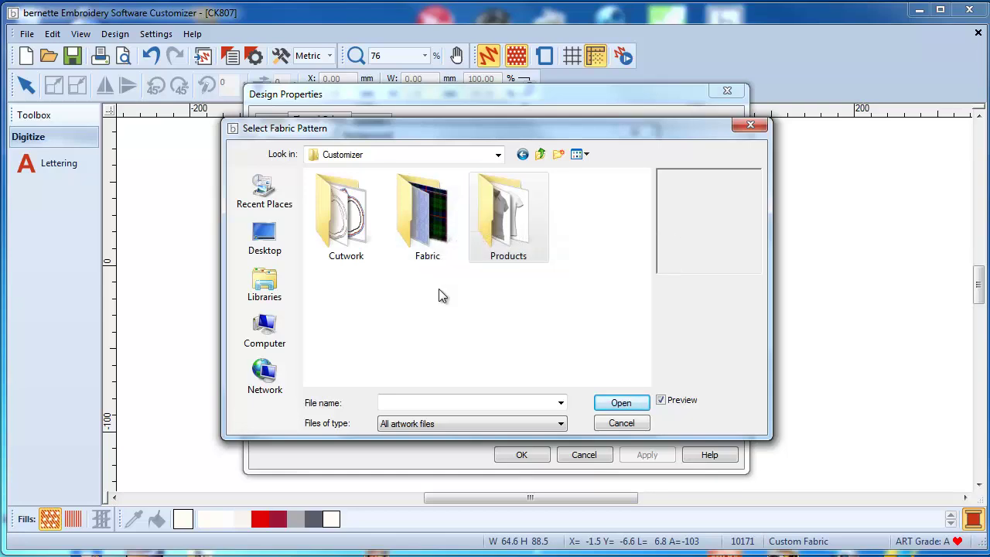
double_click(425, 215)
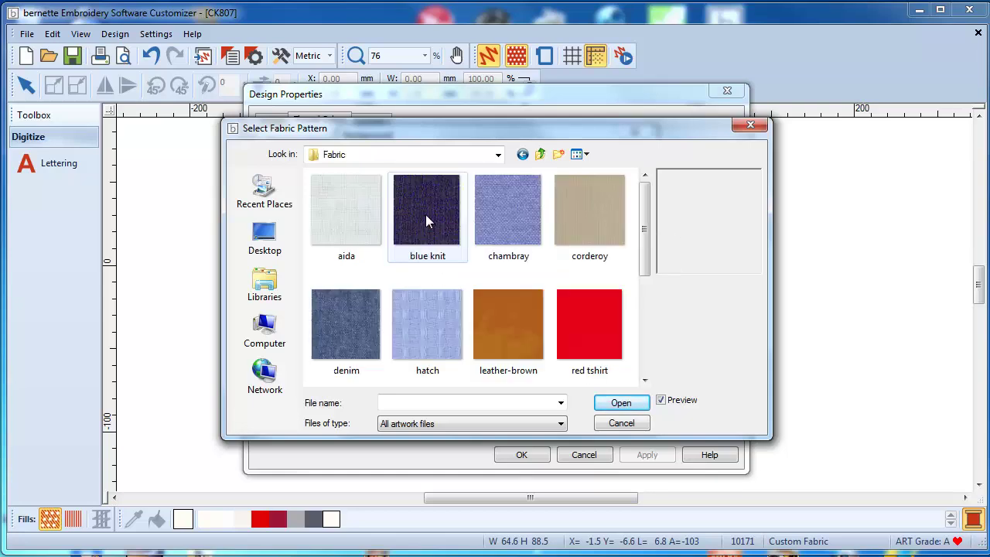
Preview the chambray, corderoy, red tshirt and hatch patterns, and apply denim as the background fabric behind the bear.
left_click(484, 225)
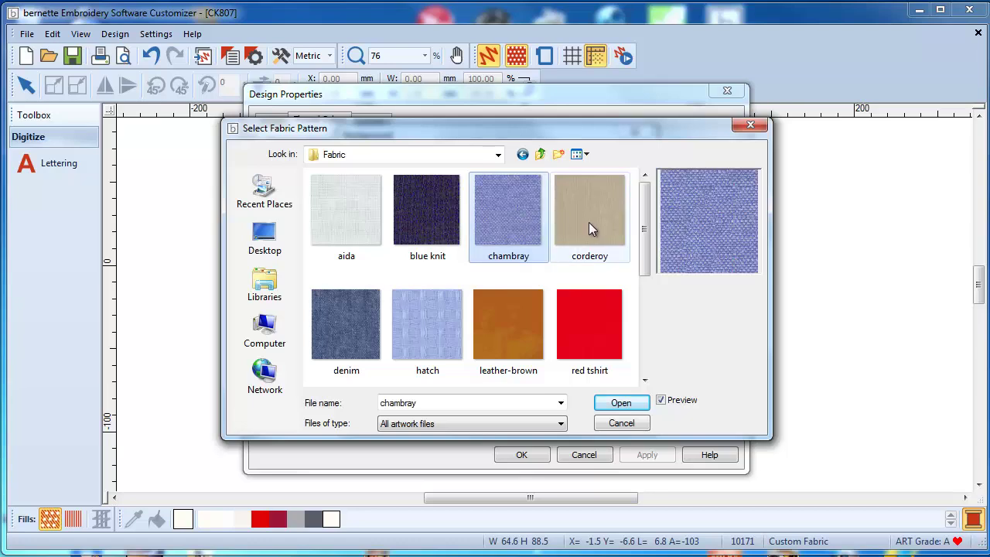
left_click(596, 222)
left_click(587, 324)
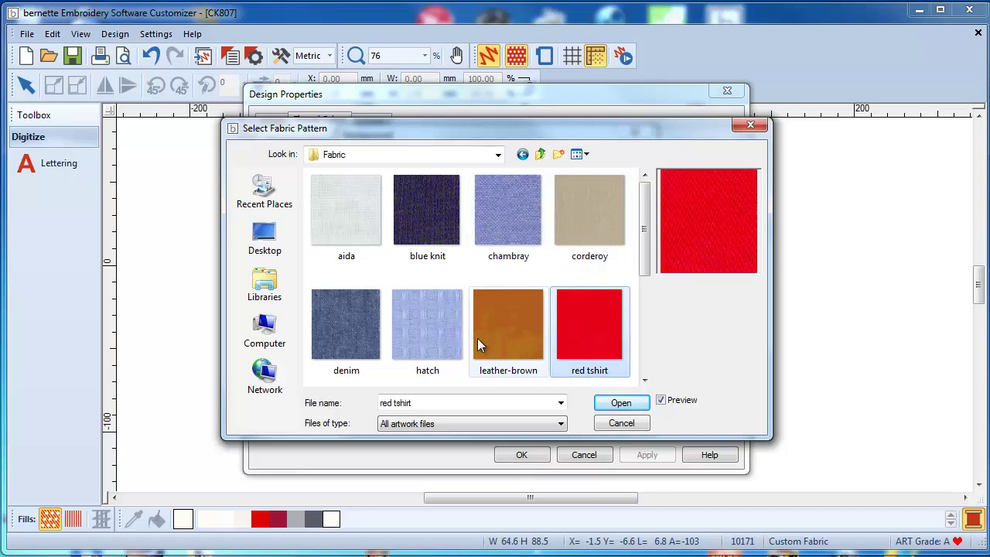
left_click(416, 331)
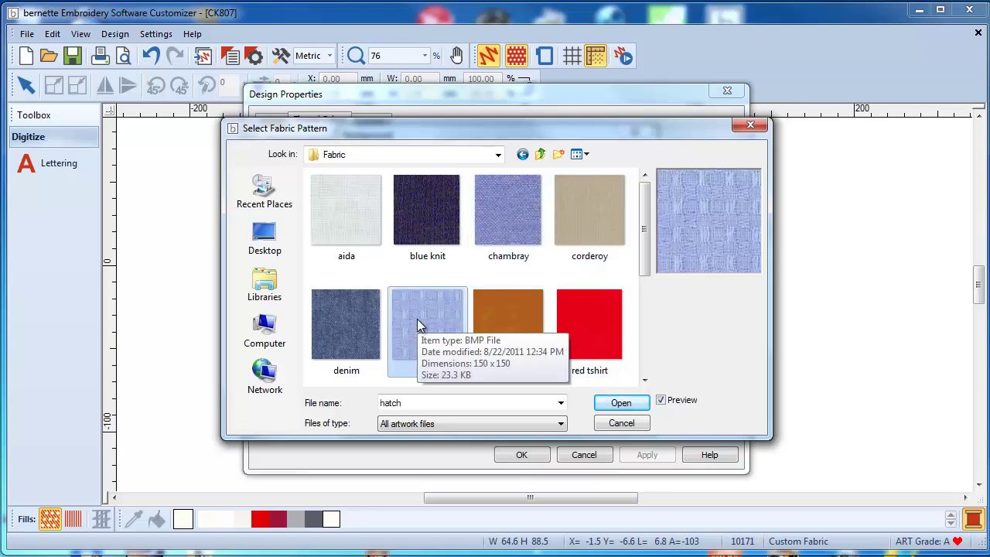
left_click(352, 337)
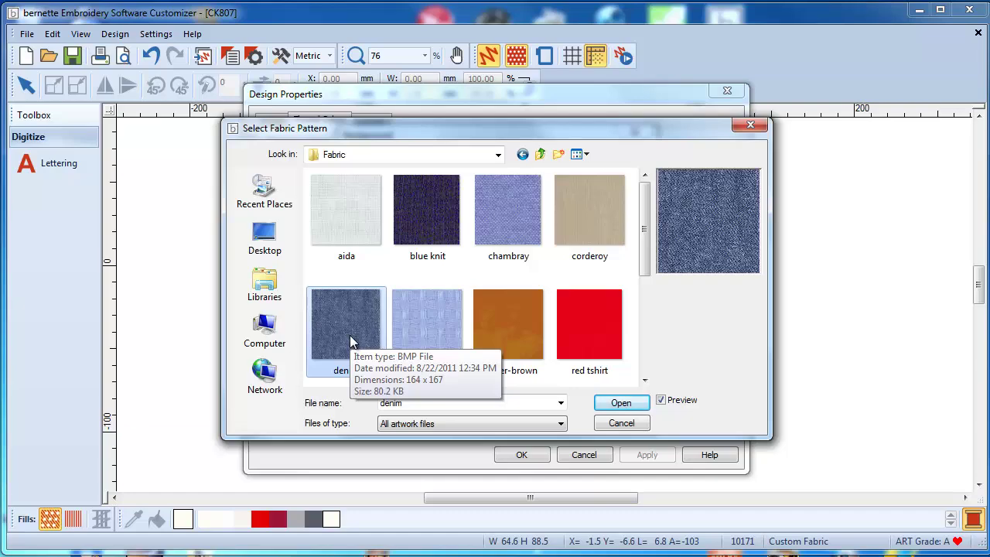
left_click(615, 405)
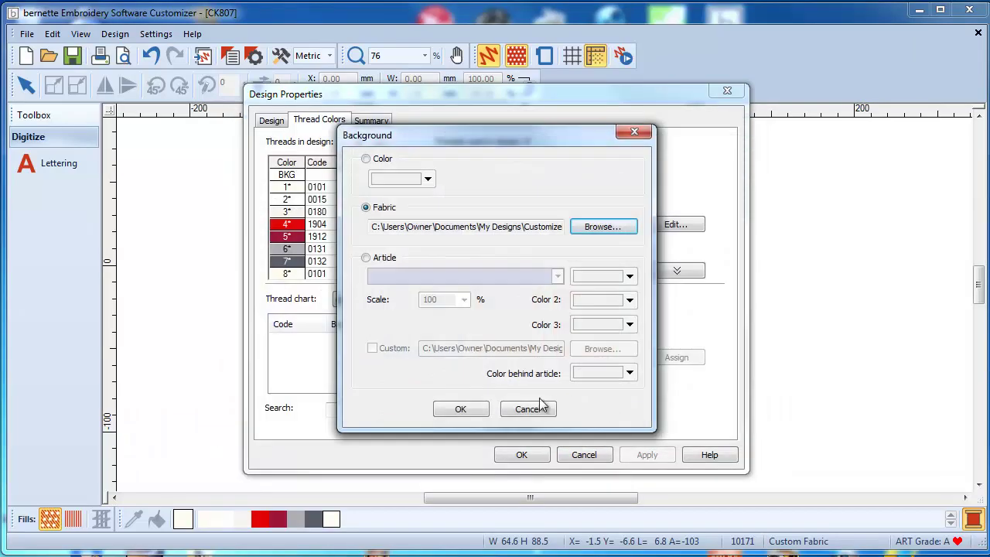
left_click(453, 411)
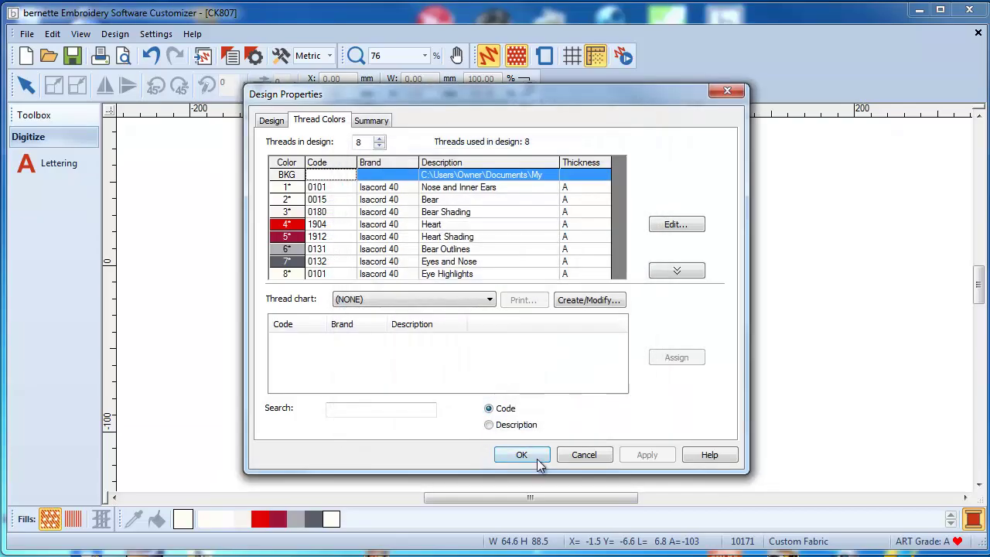
left_click(534, 456)
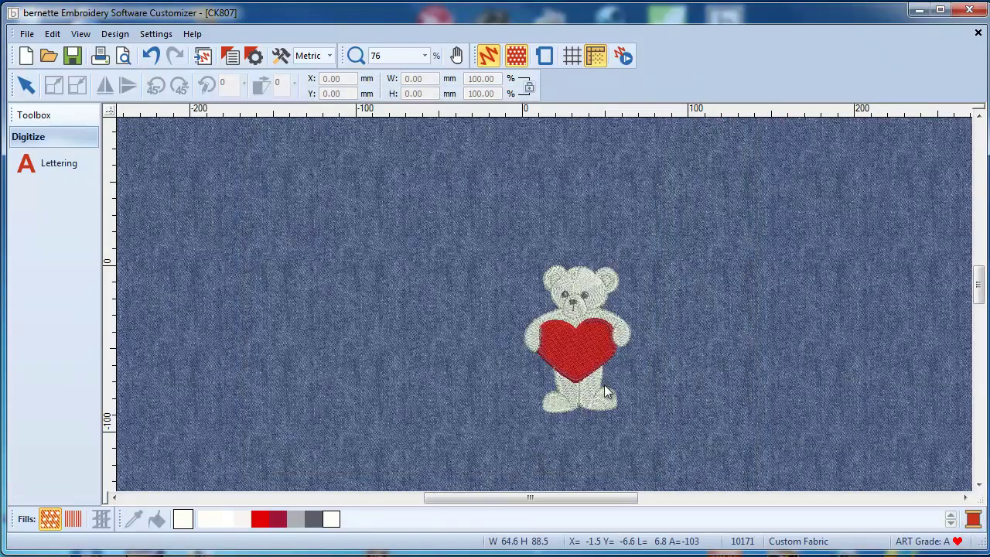
scroll(600, 376, "up", 3)
scroll(505, 217, "up", 3)
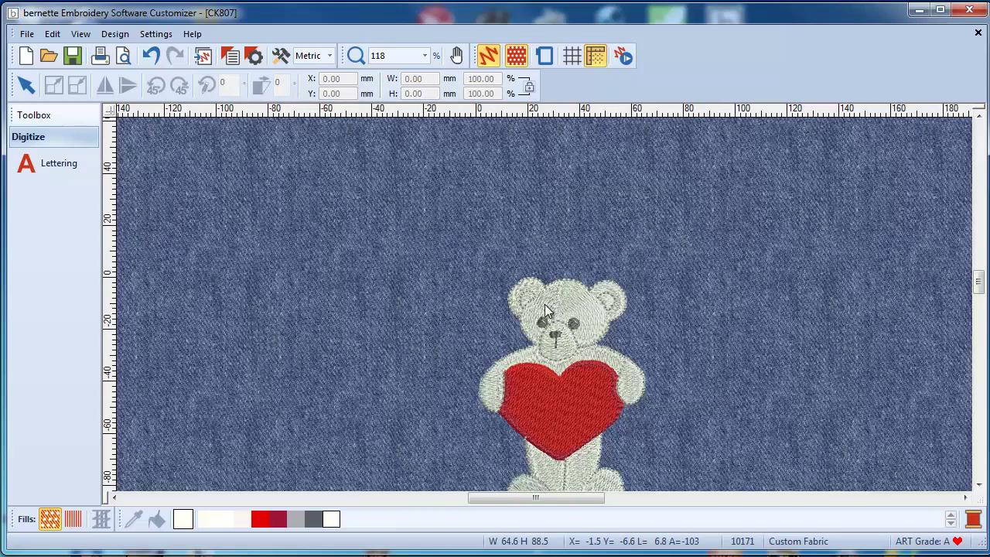
scroll(806, 414, "down", 2)
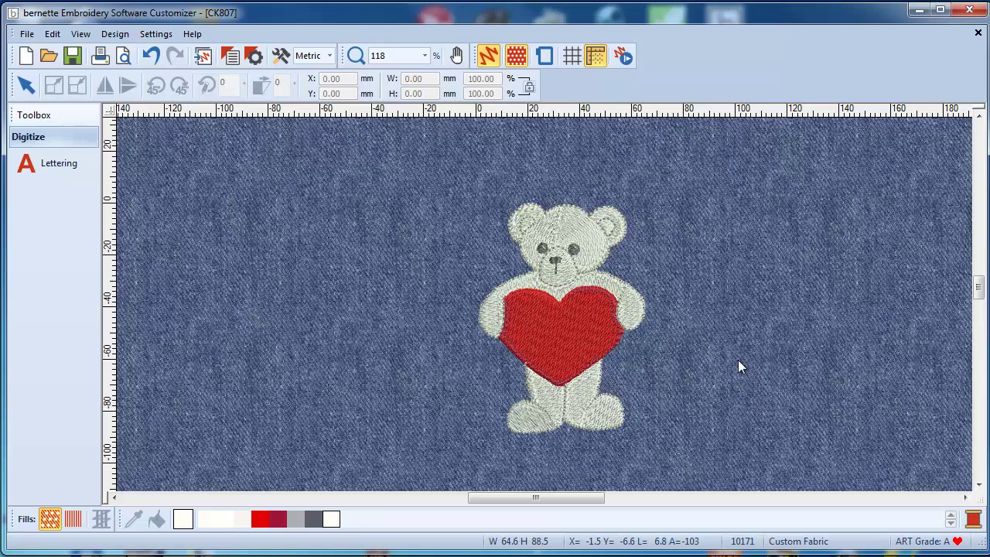
Switch the design background to Article, check the list of built-in articles, and enable the Custom article option.
left_click(973, 519)
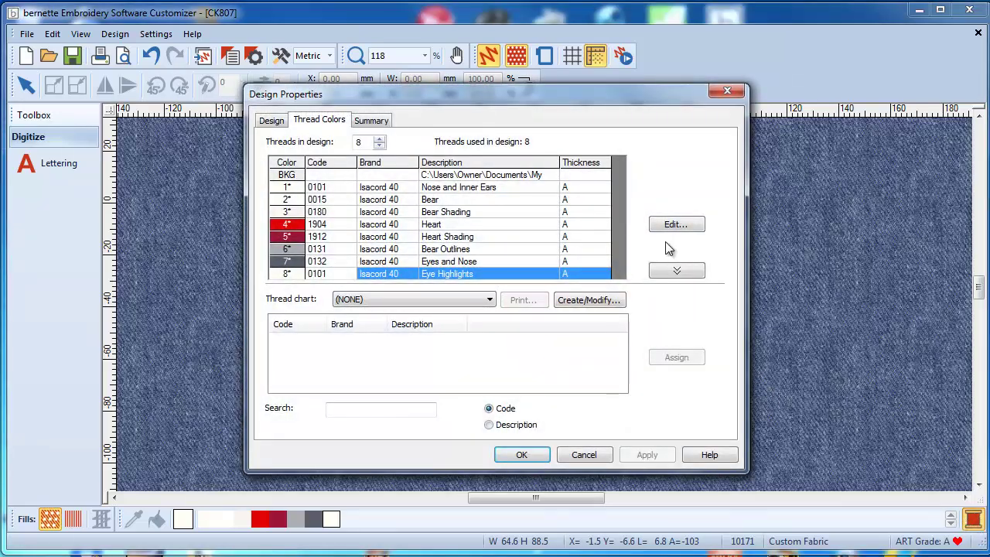
double_click(280, 180)
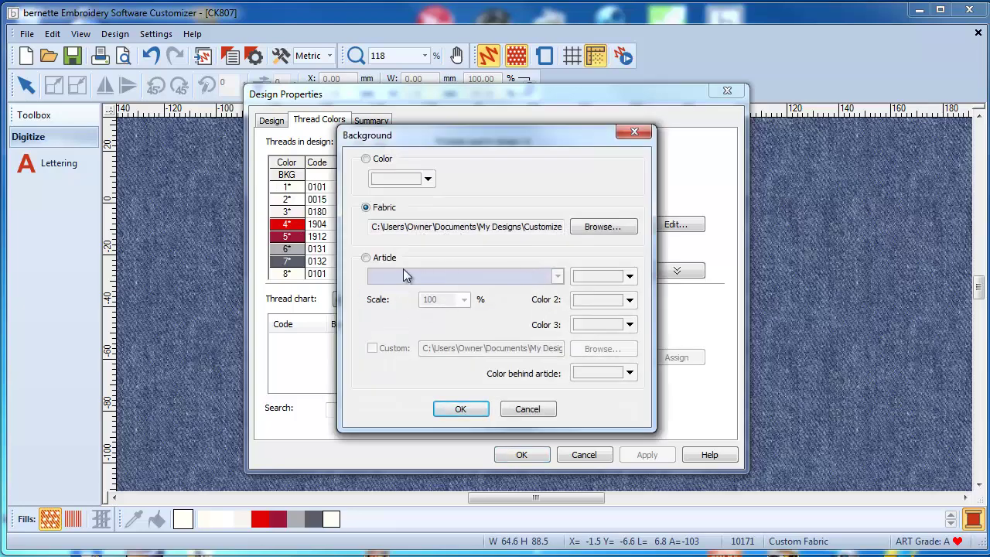
left_click(366, 259)
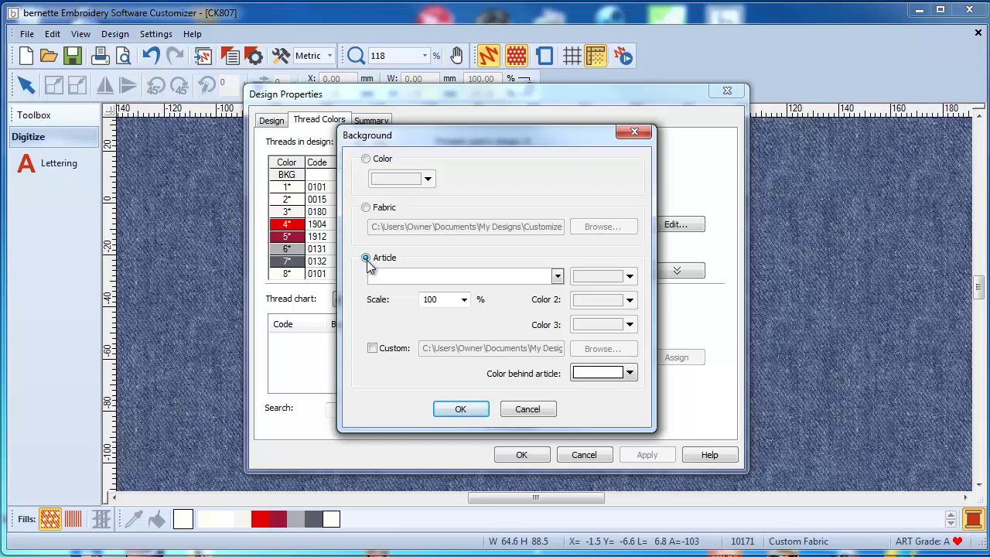
left_click(557, 276)
left_click(557, 276)
left_click(557, 276)
left_click(557, 276)
left_click(372, 349)
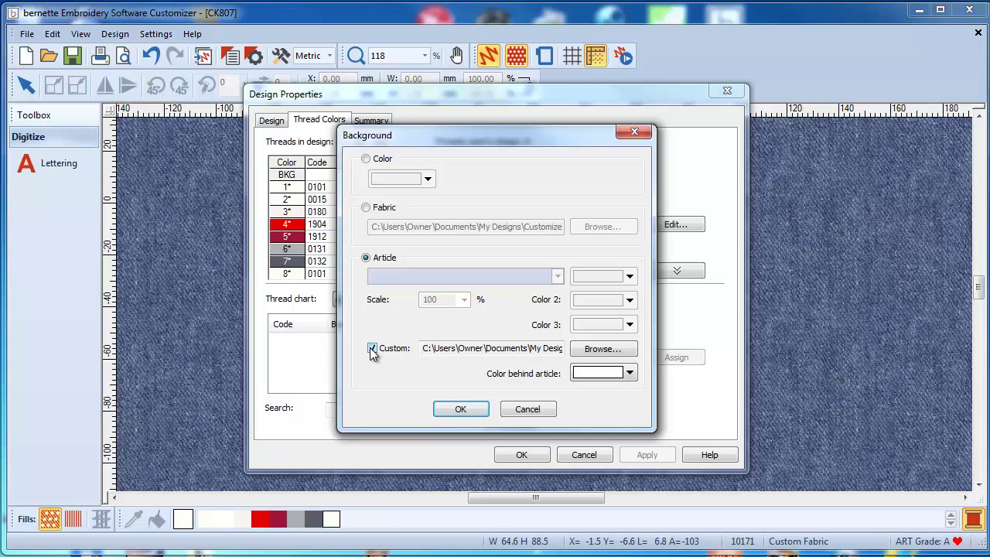
Load LadyFit Ribbed (Front) from the Products folder as the custom article and apply it as the background.
left_click(597, 348)
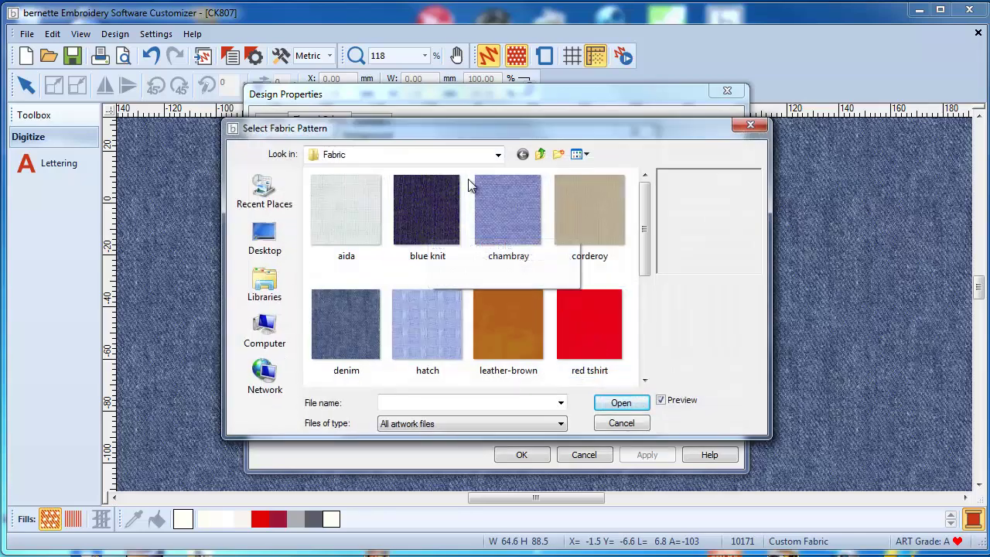
left_click(541, 155)
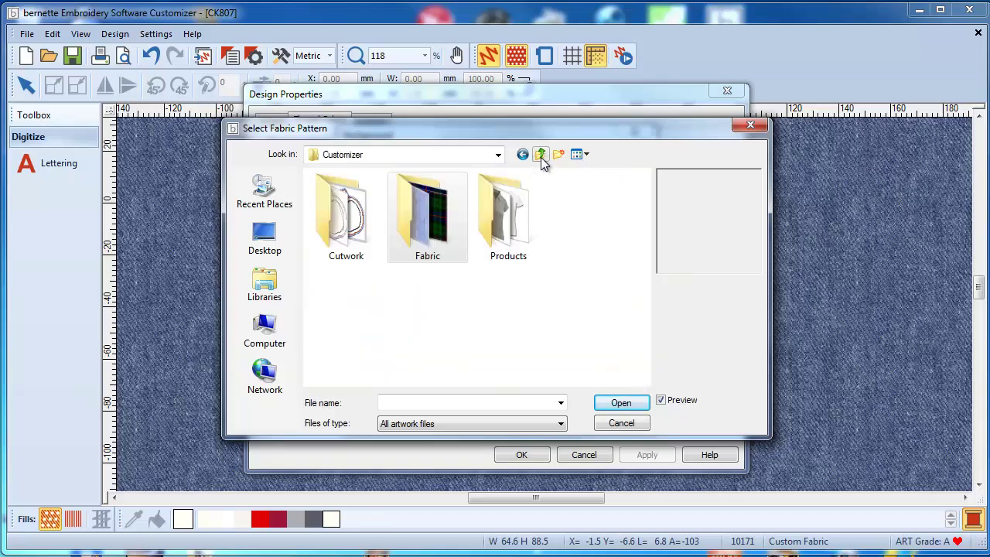
double_click(517, 225)
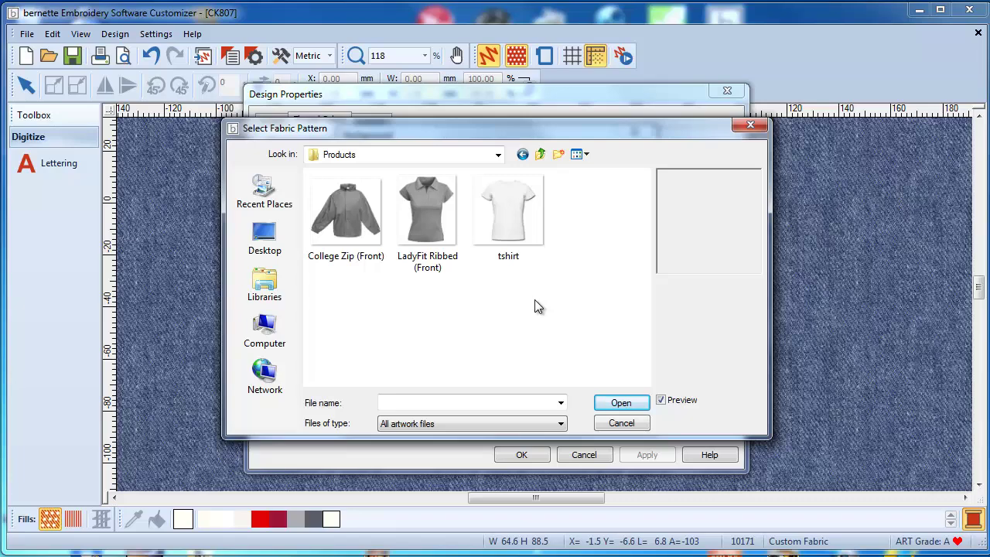
left_click(435, 231)
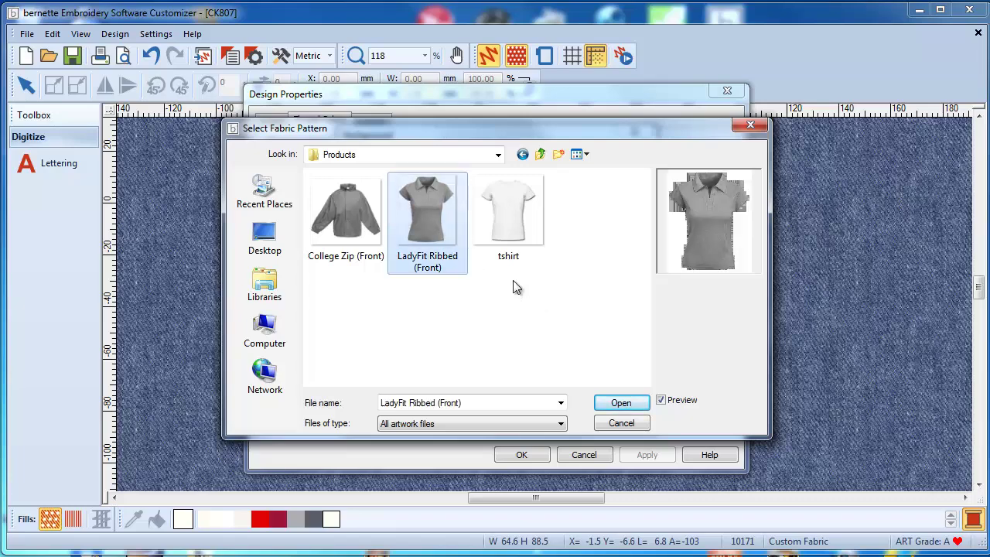
left_click(622, 403)
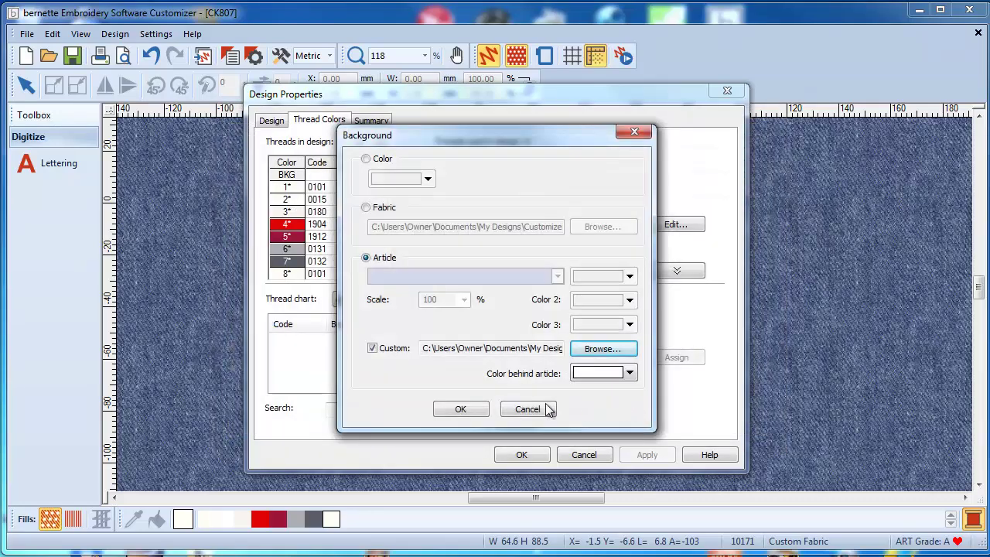
left_click(462, 409)
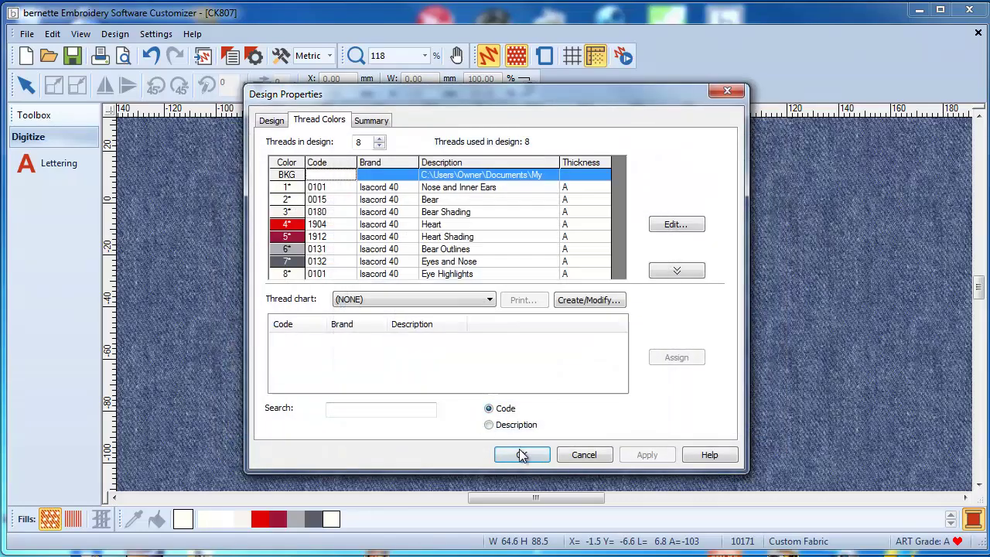
left_click(522, 455)
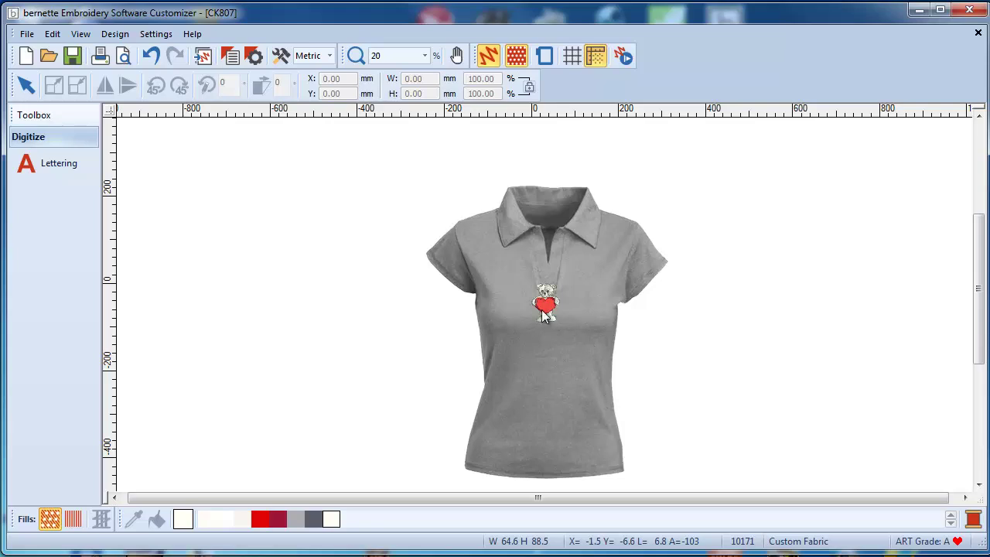
Move the bear design onto the shirt's chest beside the placket, at about X -78 mm, Y 113 mm.
left_click_drag(539, 306, 510, 290)
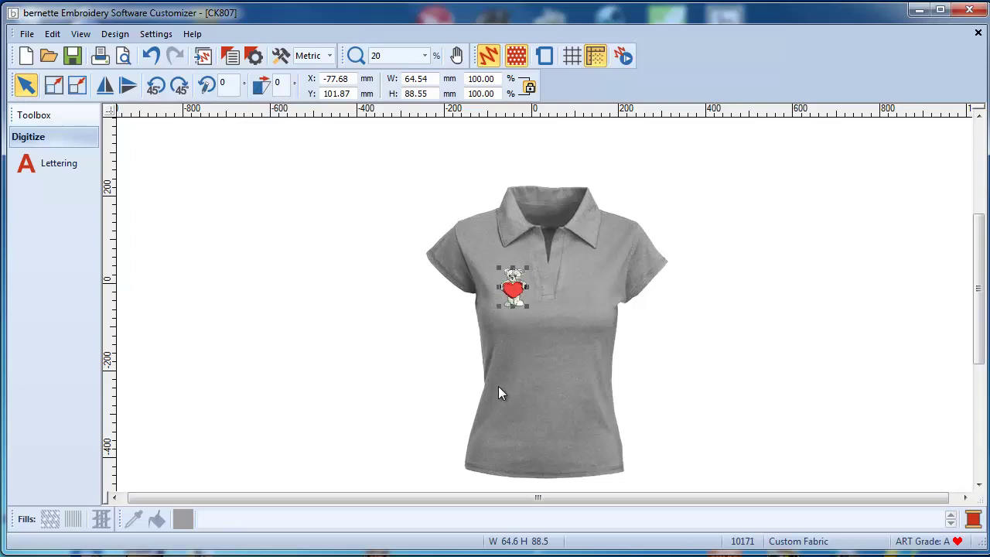
left_click_drag(510, 292, 511, 293)
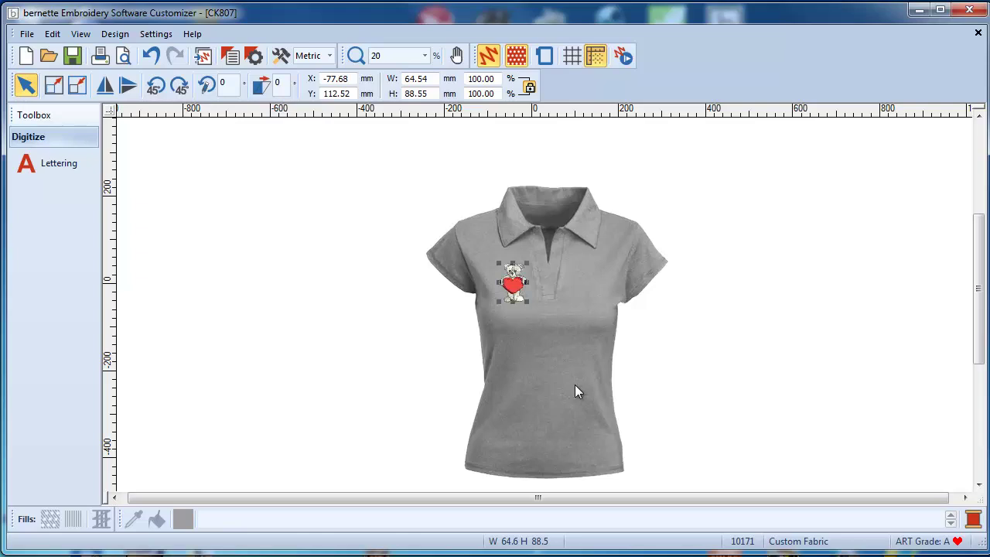
scroll(544, 304, "up", 5)
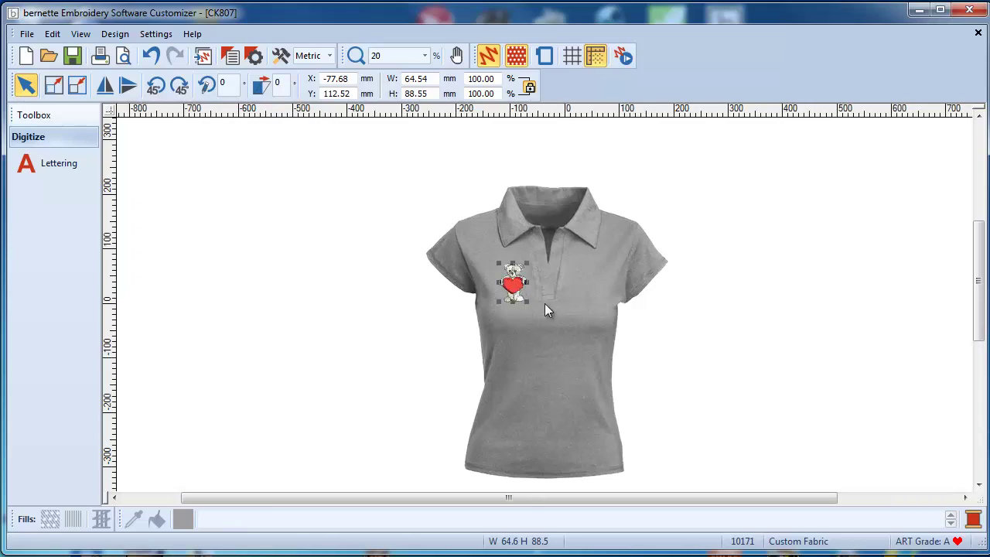
scroll(545, 303, "down", 4)
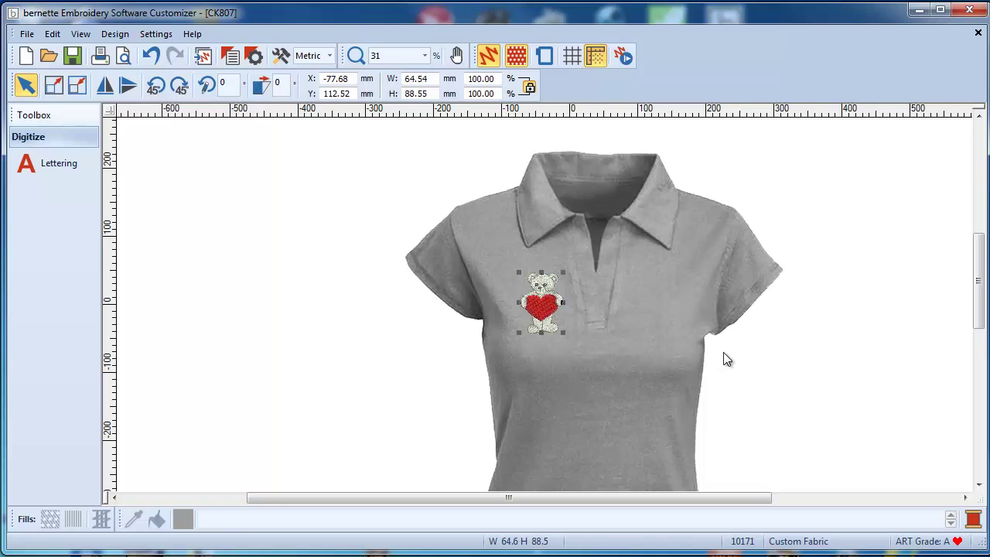